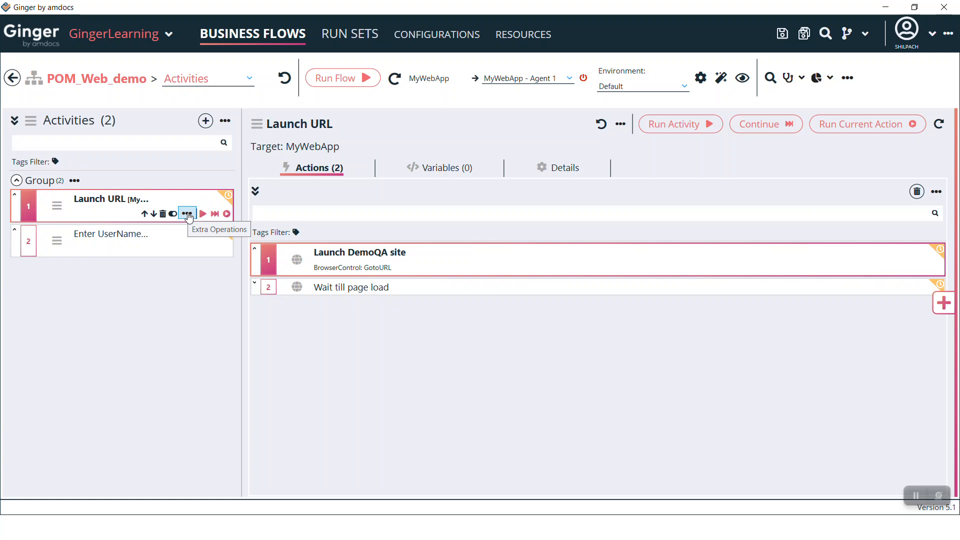
Add the Launch URL activity to the shared repository with replace type Link Instance, agreeing to proceed with editing linked activities.
click(188, 214)
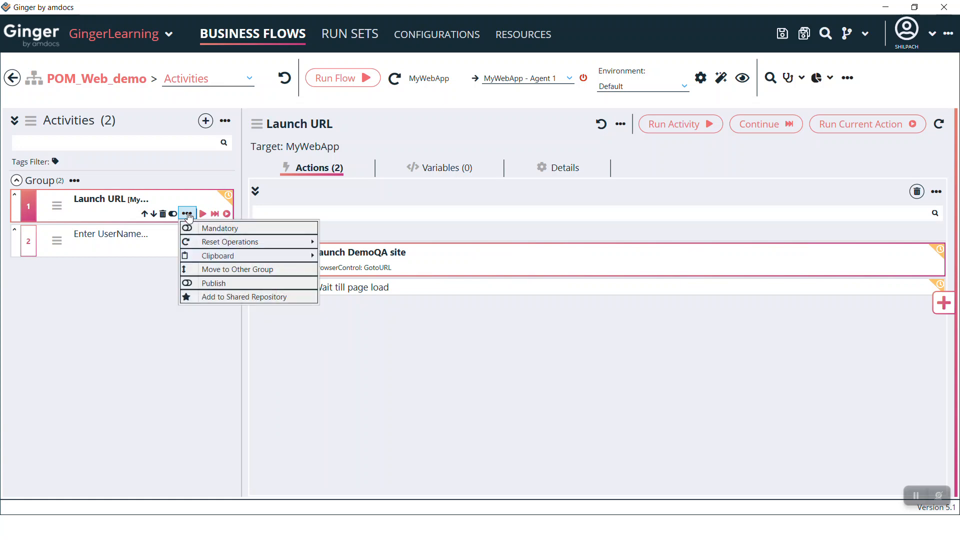
click(229, 297)
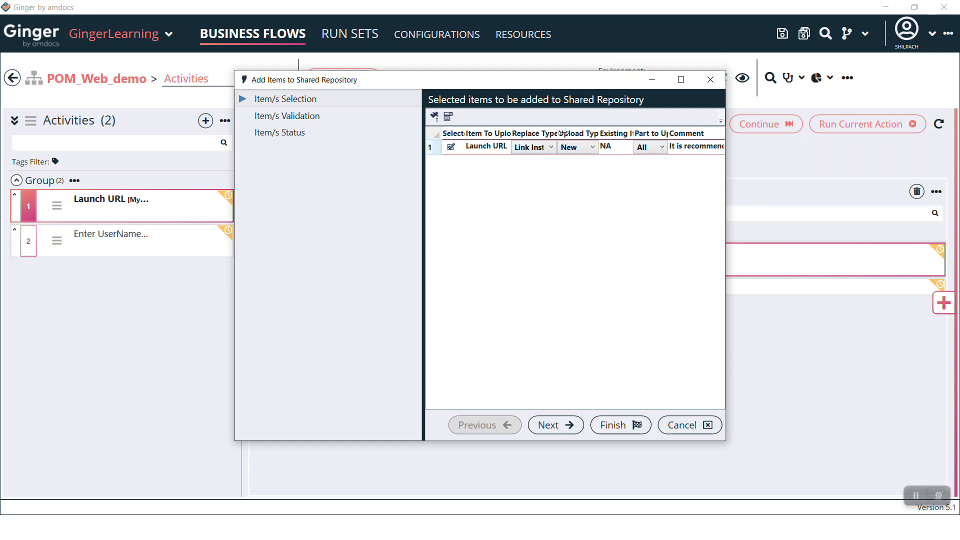
click(552, 147)
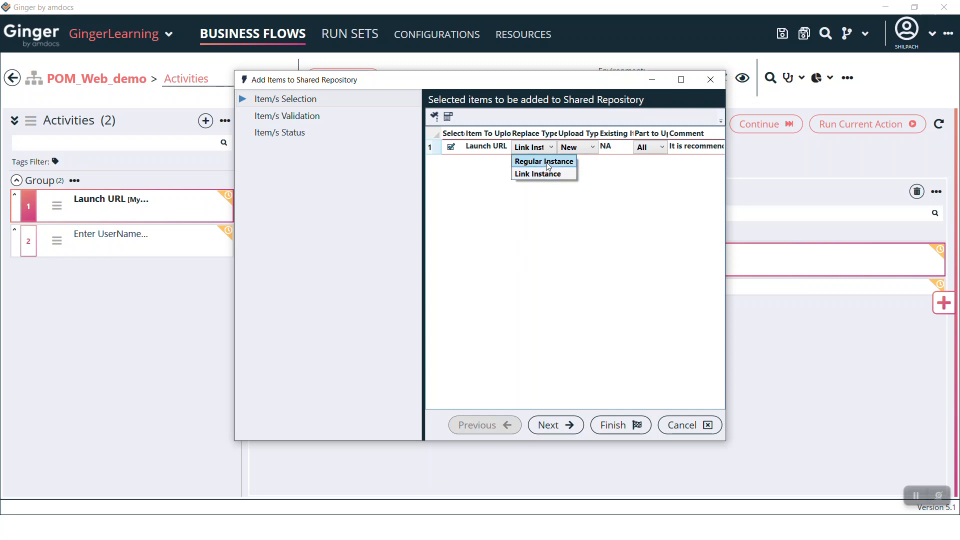
click(561, 188)
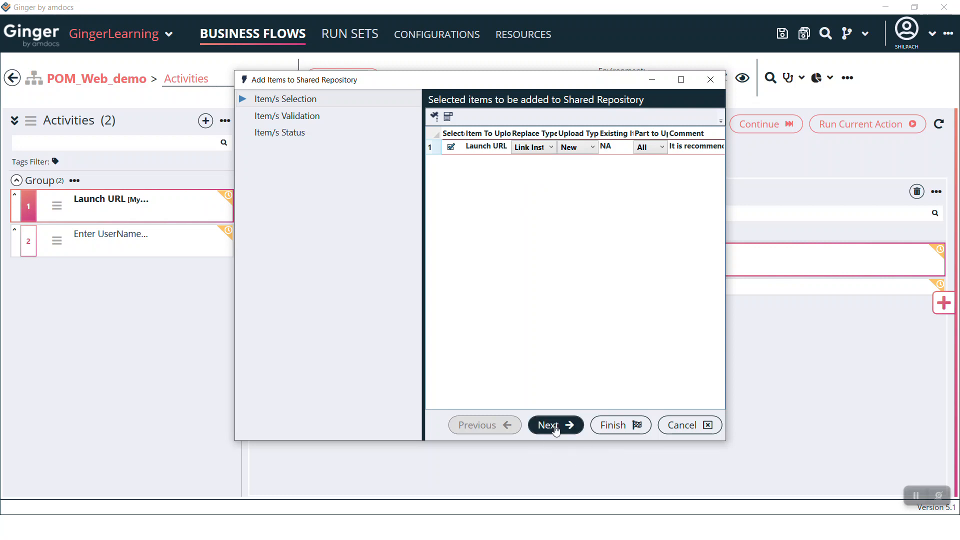
click(553, 147)
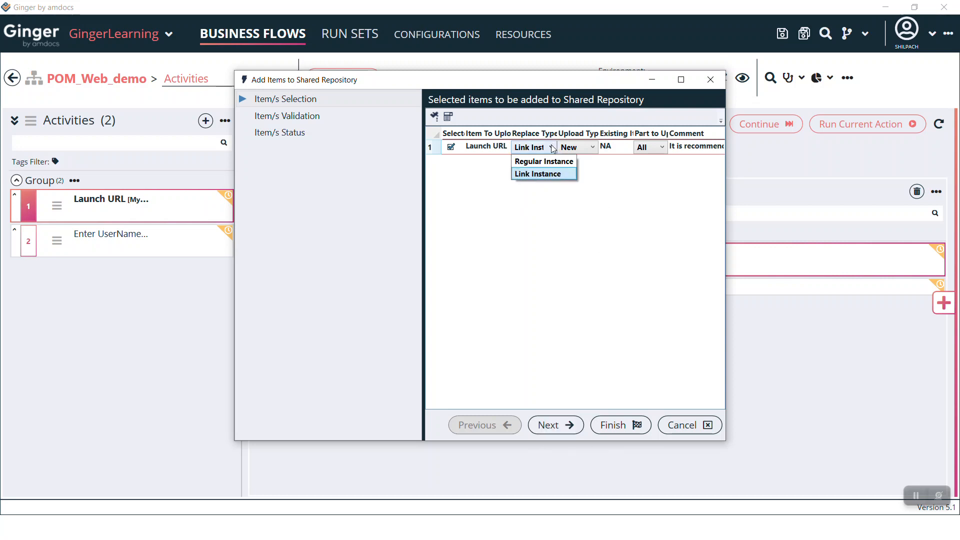
click(553, 175)
click(567, 427)
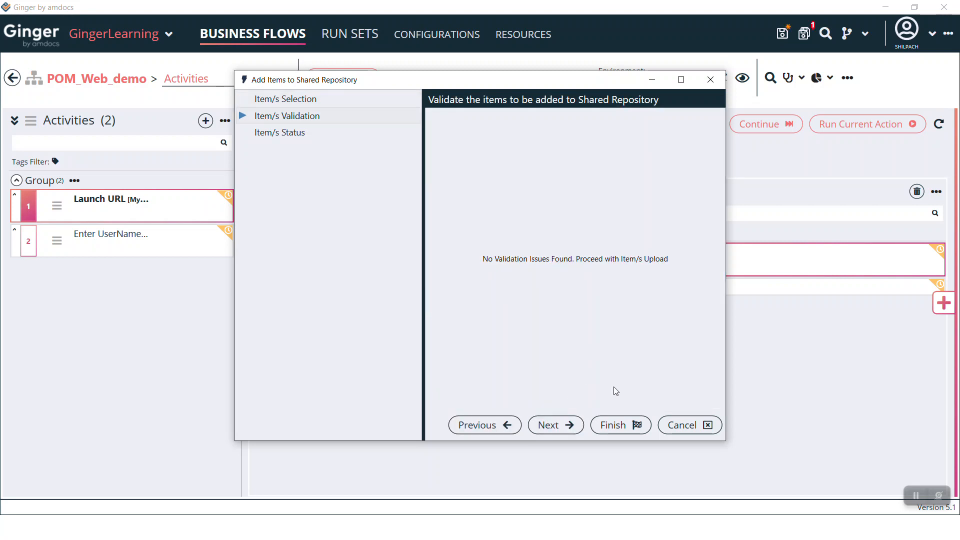
click(619, 428)
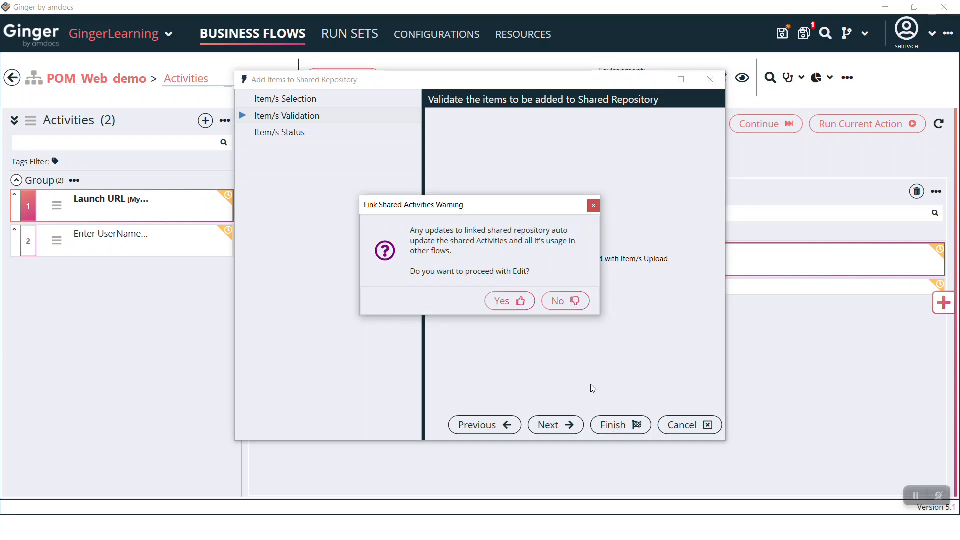
click(512, 308)
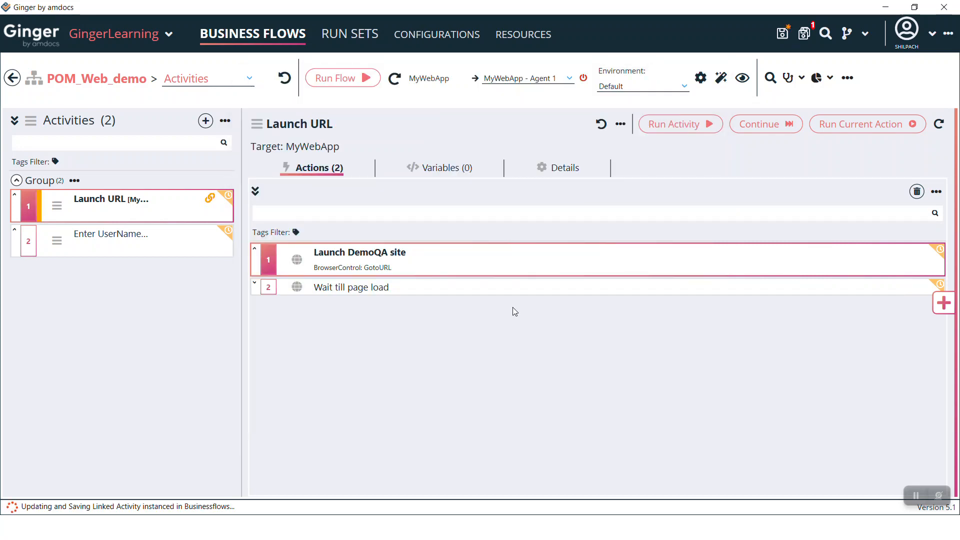
Check the link marker on Launch URL and view the activity under the shared repository's activities, returning to the business flow.
mouse_move(210, 206)
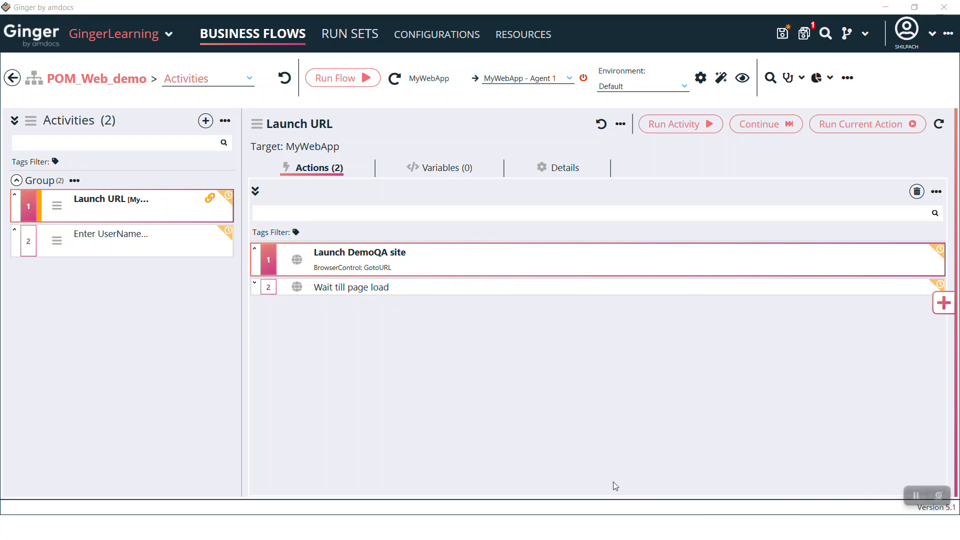
click(518, 40)
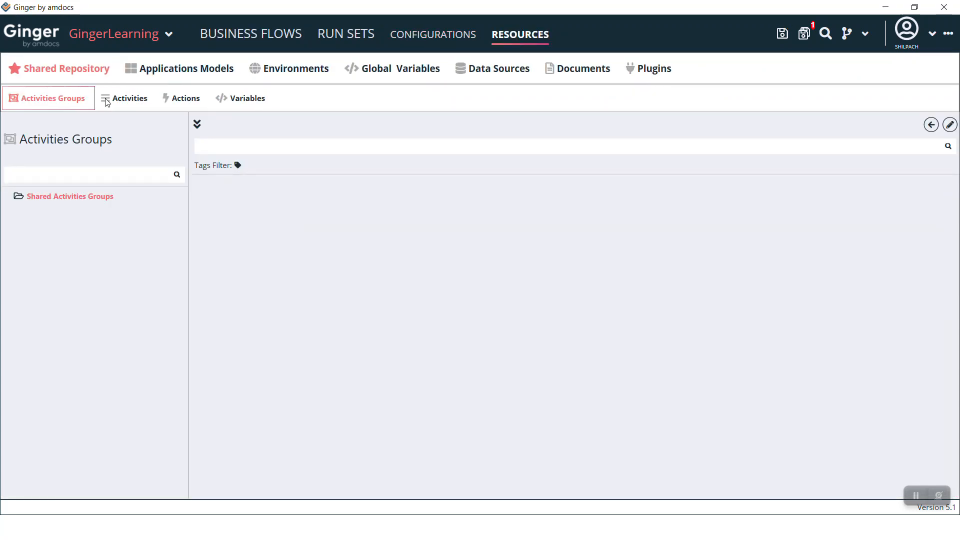
click(131, 98)
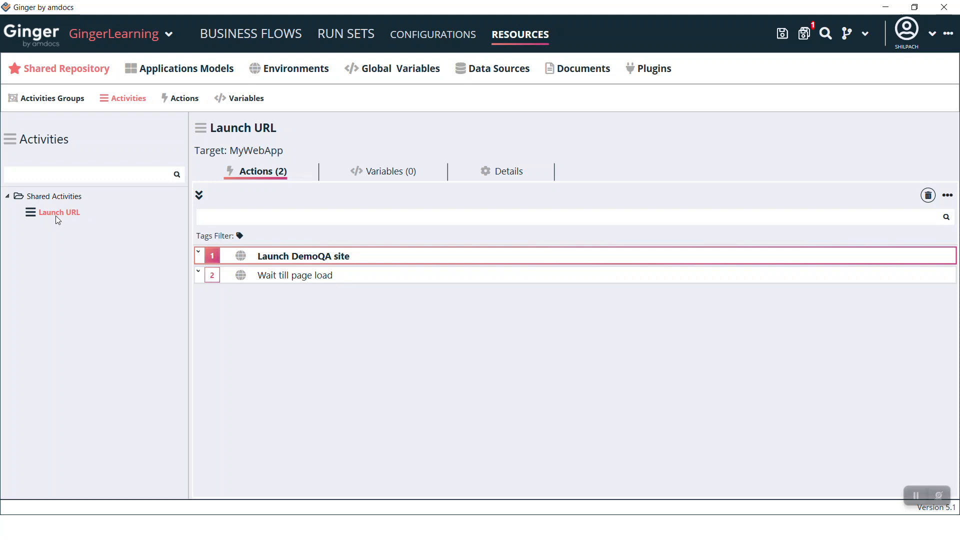
click(245, 44)
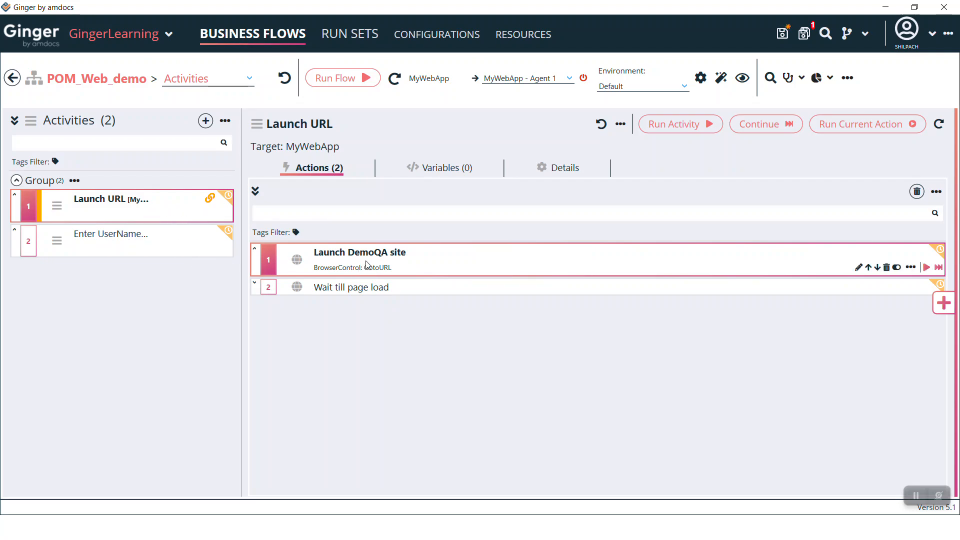
Add the "SetText - input text userName" action from the Enter UserName and Password activity to the shared repository, completing the page object element selection.
click(110, 246)
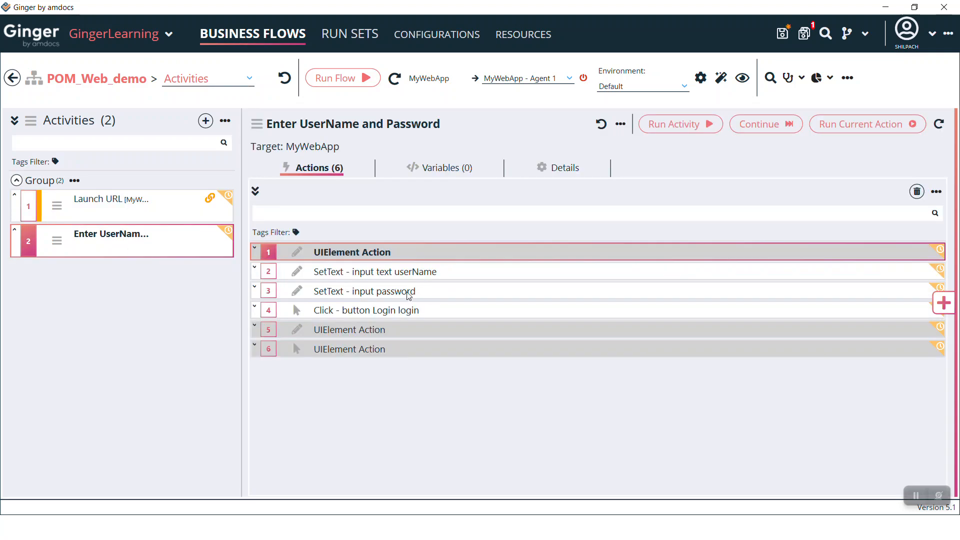
click(391, 278)
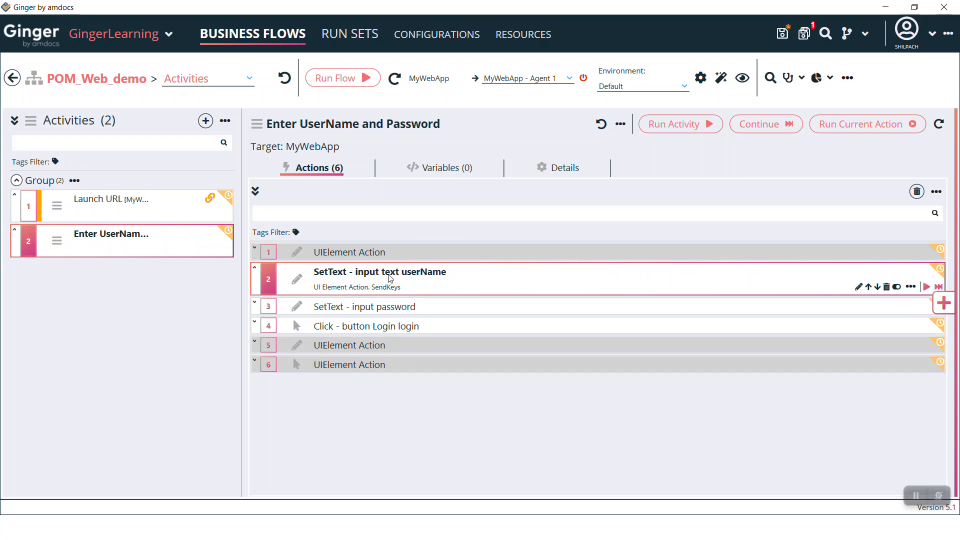
click(912, 289)
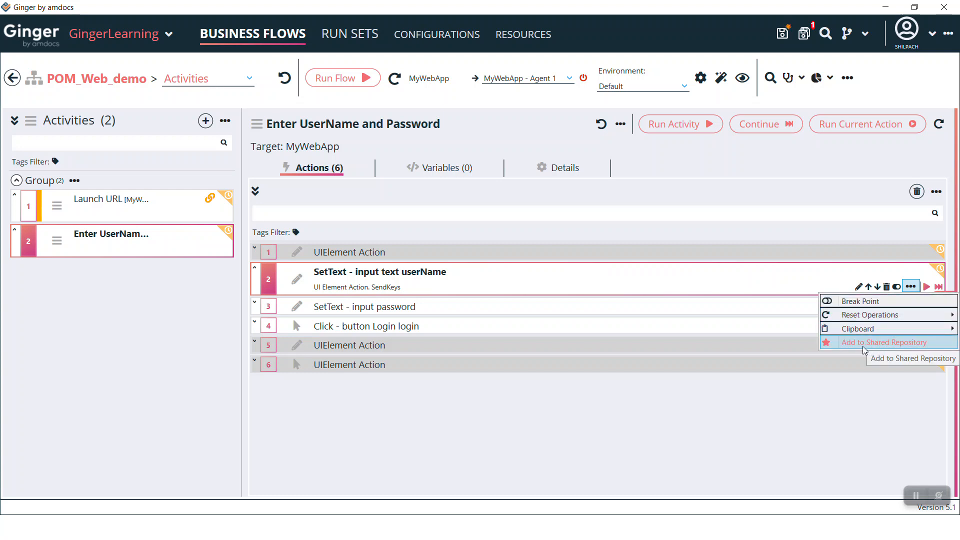
click(899, 345)
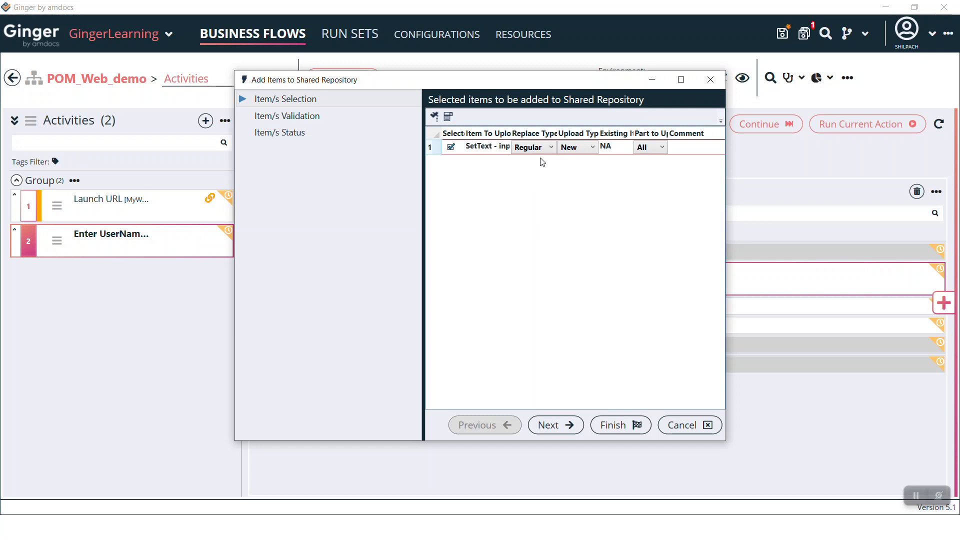
click(560, 425)
click(607, 426)
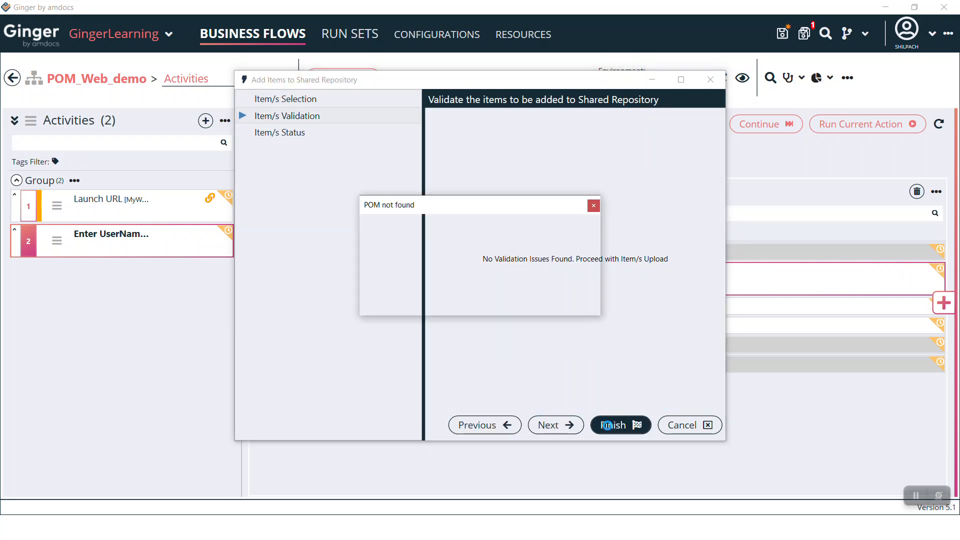
click(578, 305)
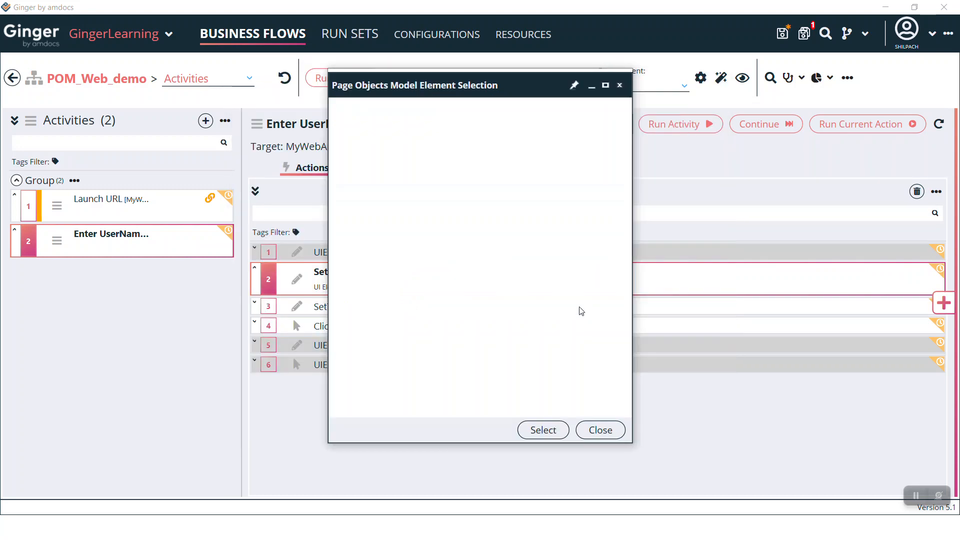
click(541, 432)
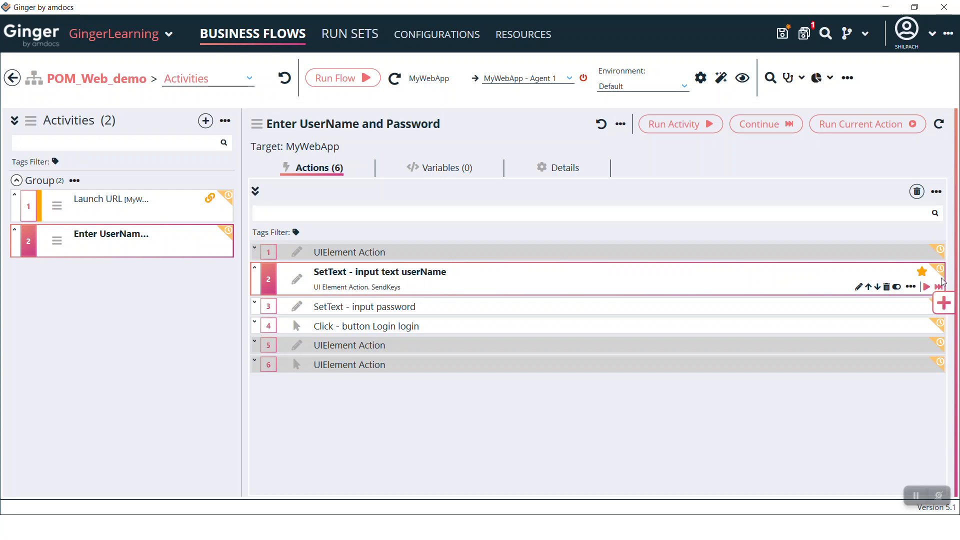
View the username SetText action under the shared repository's actions, returning to the business flow.
click(919, 496)
click(521, 35)
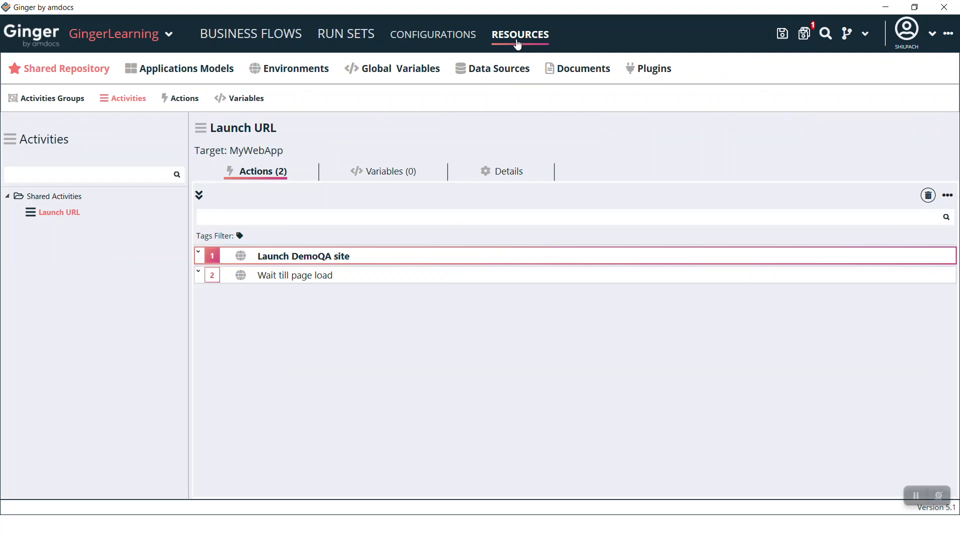
click(196, 103)
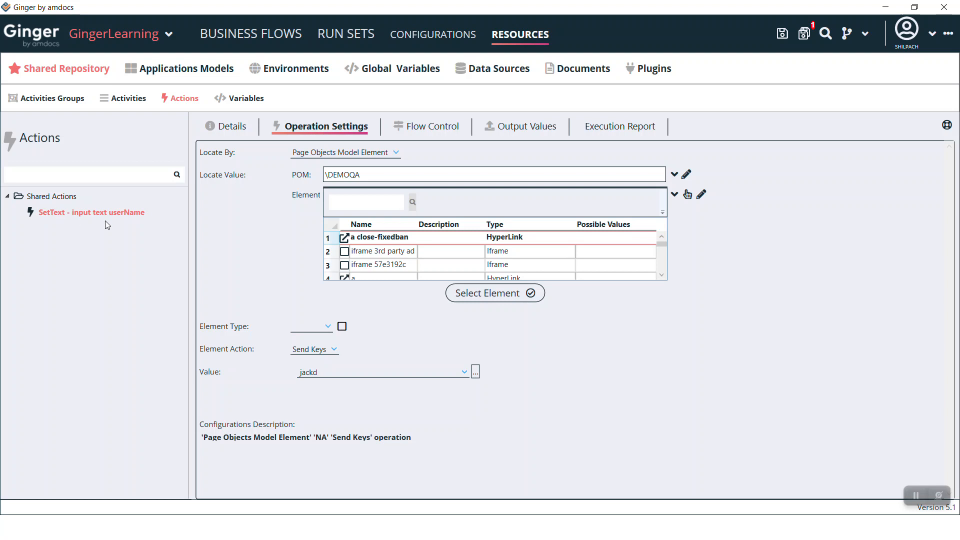
click(251, 34)
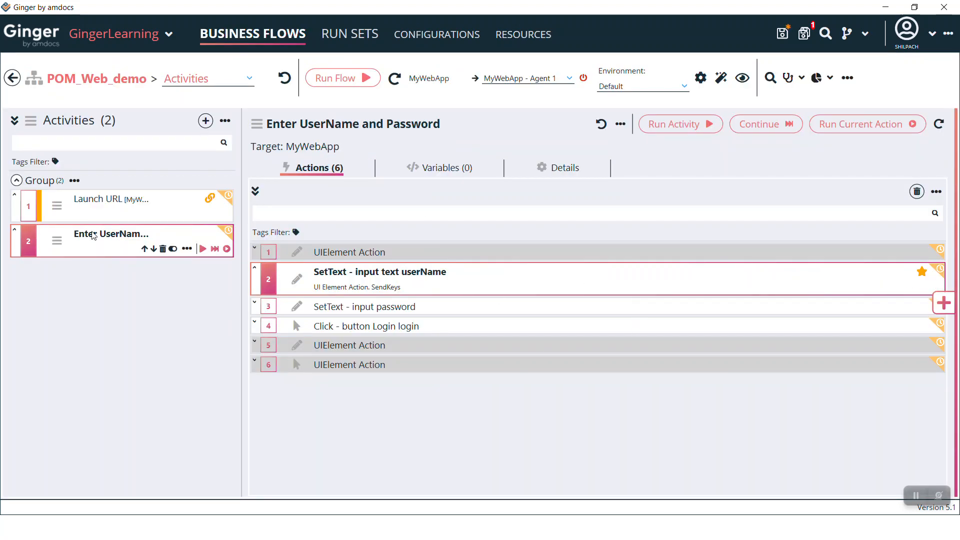
click(75, 181)
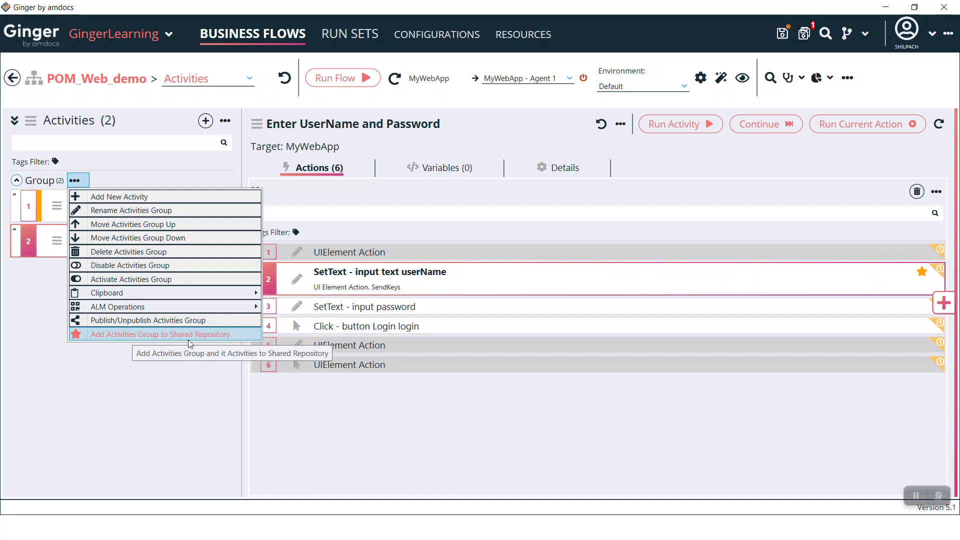
click(145, 394)
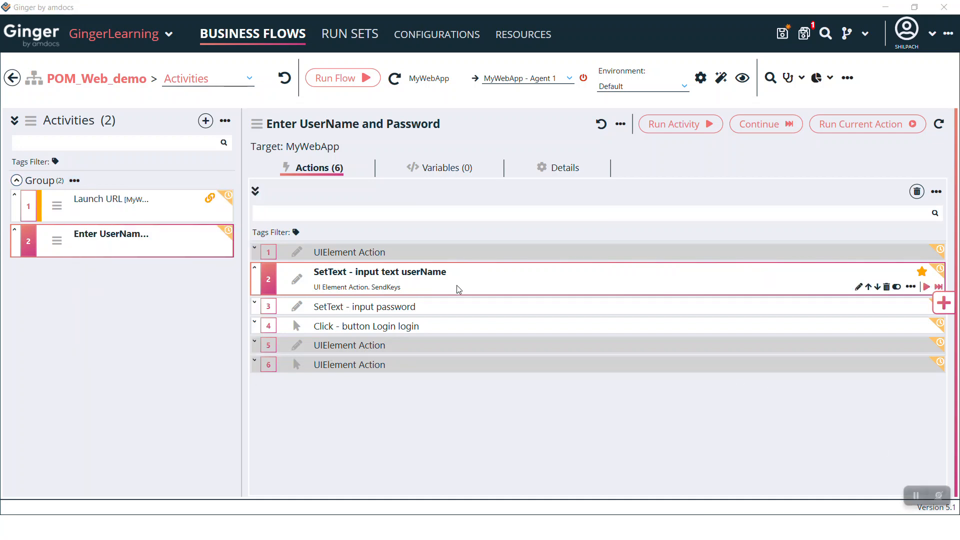
Leave the POM_Web_demo flow and create a new business flow named Shared_repo_demo1.
click(13, 79)
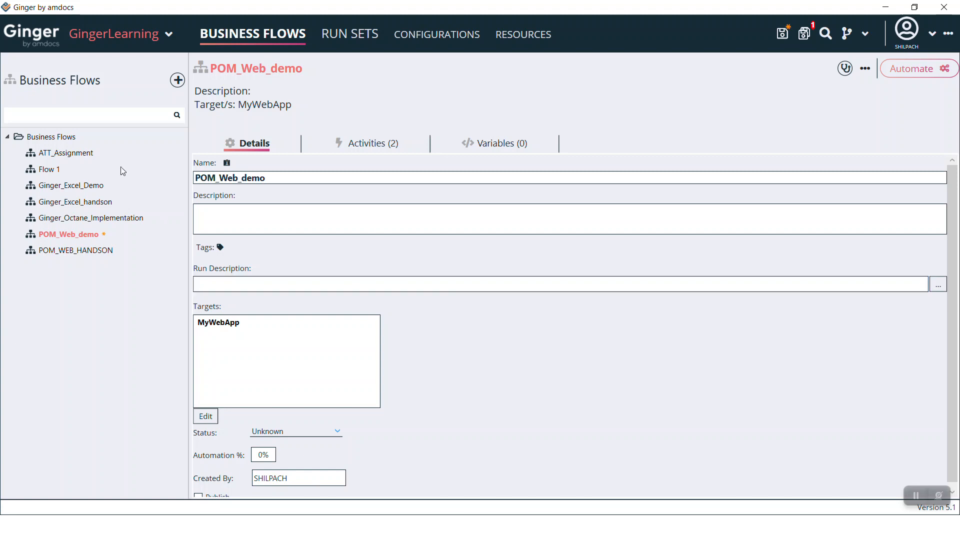
click(178, 81)
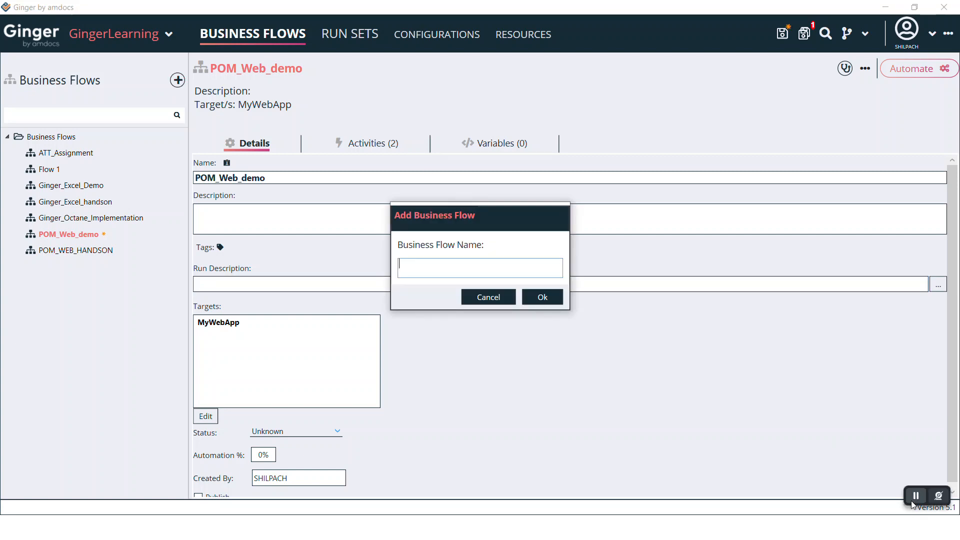
text(Shared)
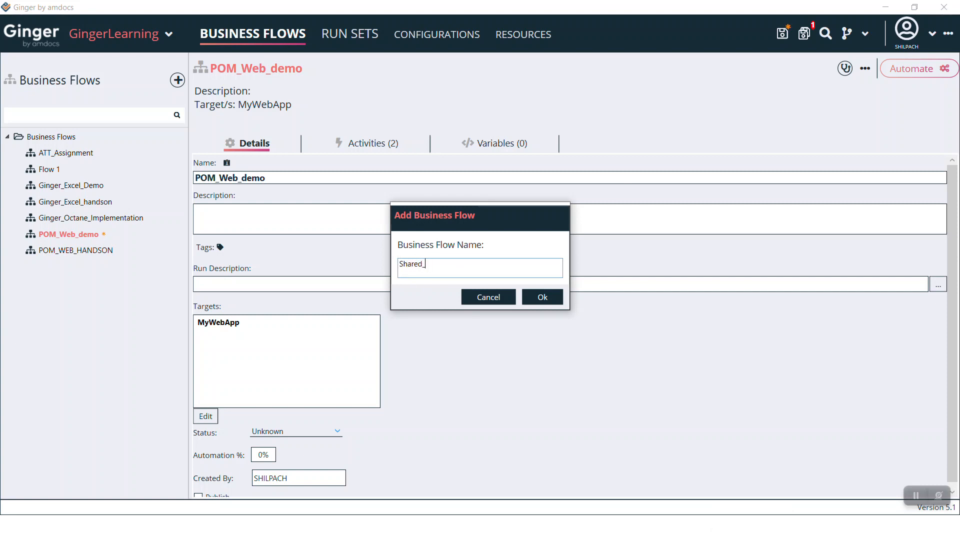
text(_demo1)
click(554, 296)
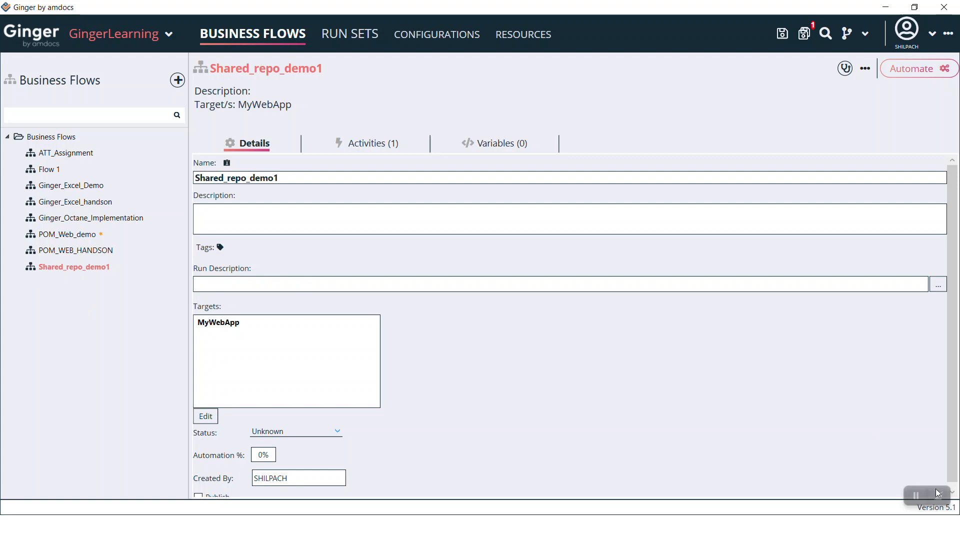
Open the Shared_repo_demo1 flow for automation and list the shared repository activities available to add.
double_click(102, 270)
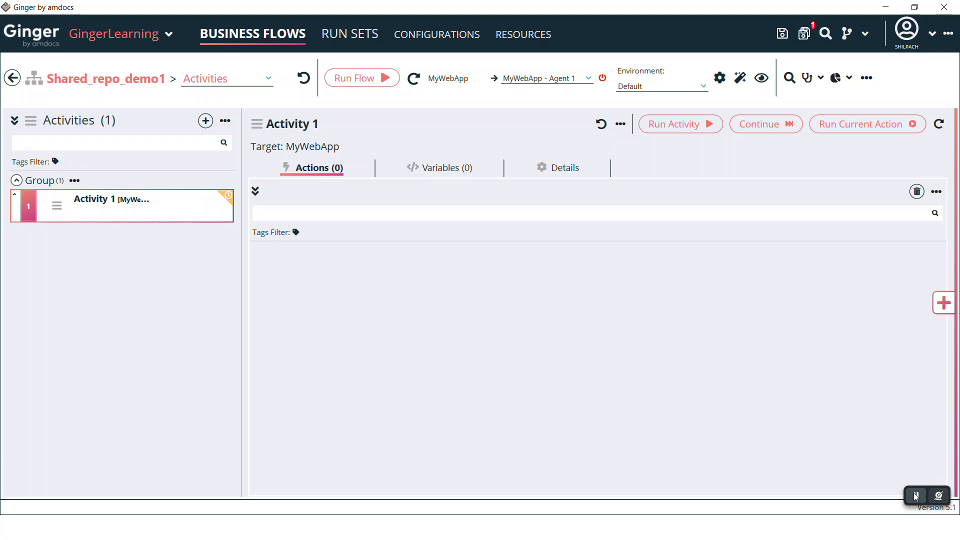
click(941, 310)
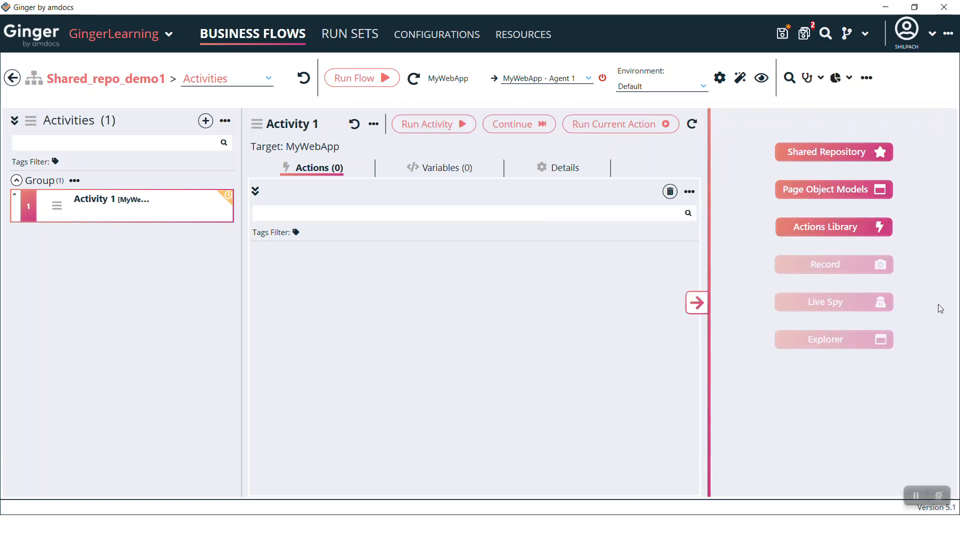
click(839, 157)
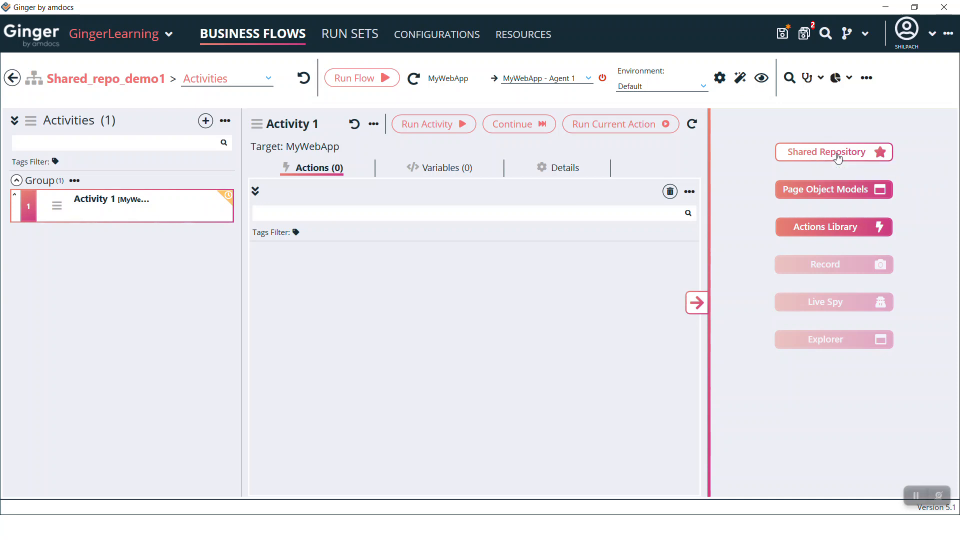
click(769, 151)
click(811, 152)
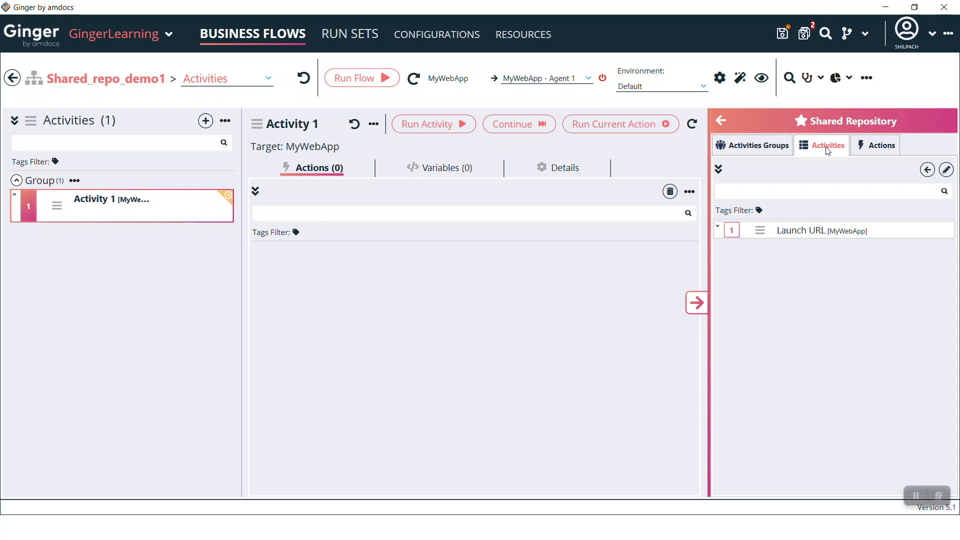
Review the actions of the shared repository's Launch URL activity and close it without making changes.
click(814, 236)
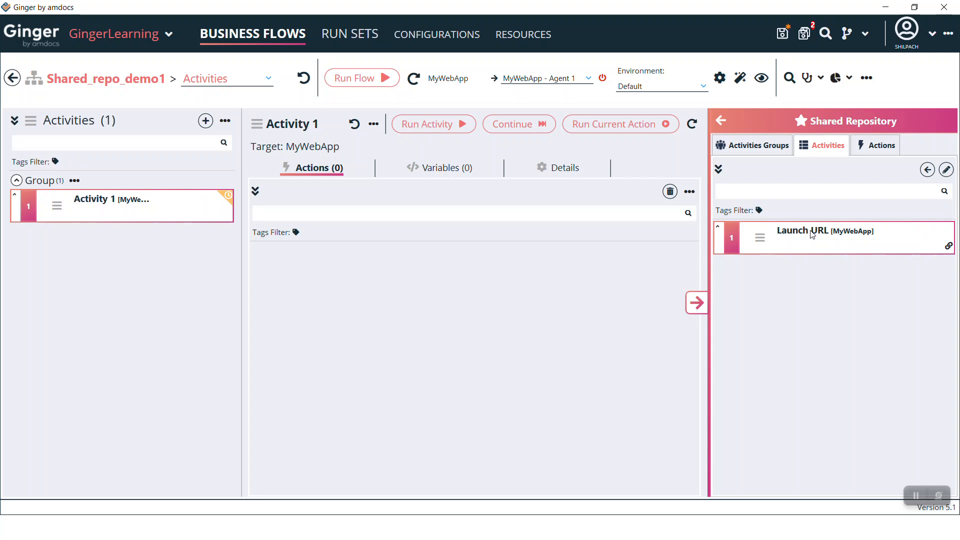
double_click(812, 235)
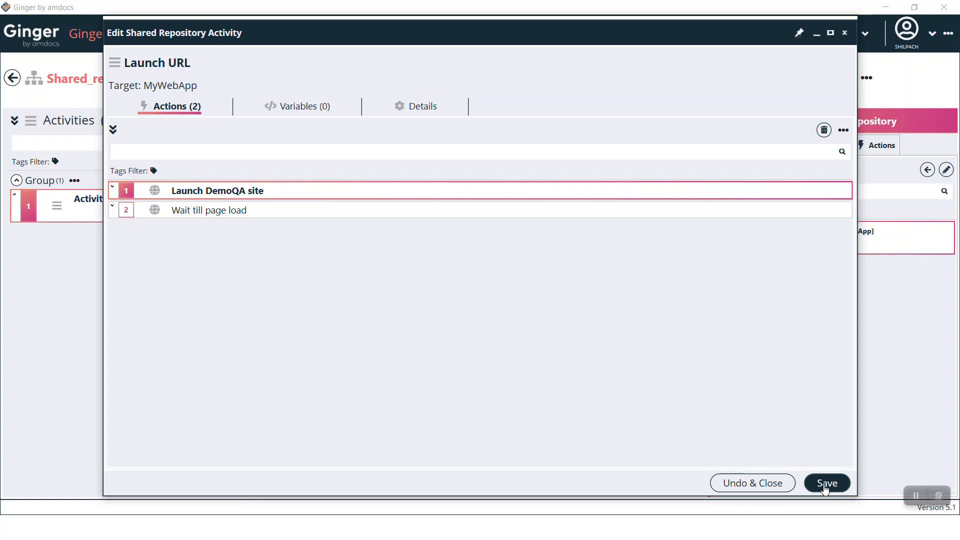
click(752, 484)
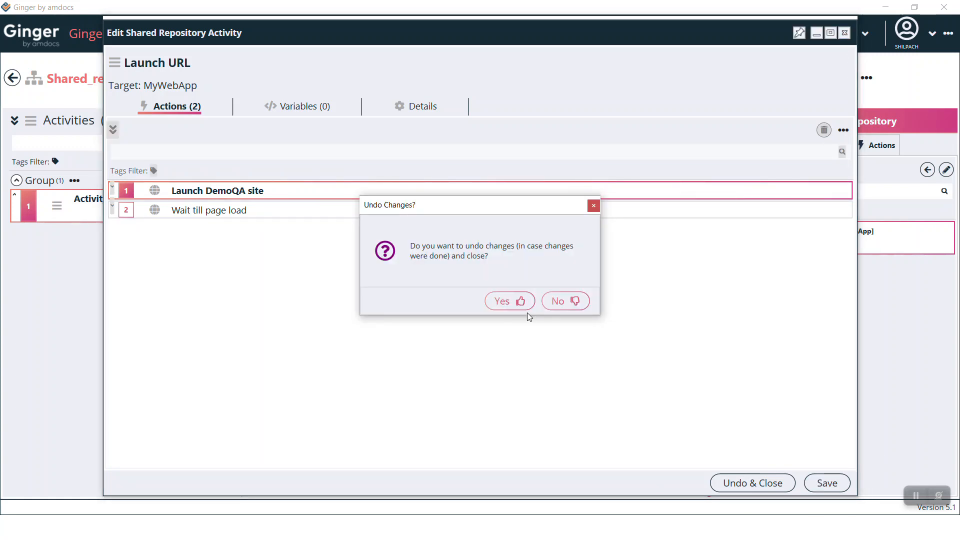
click(568, 303)
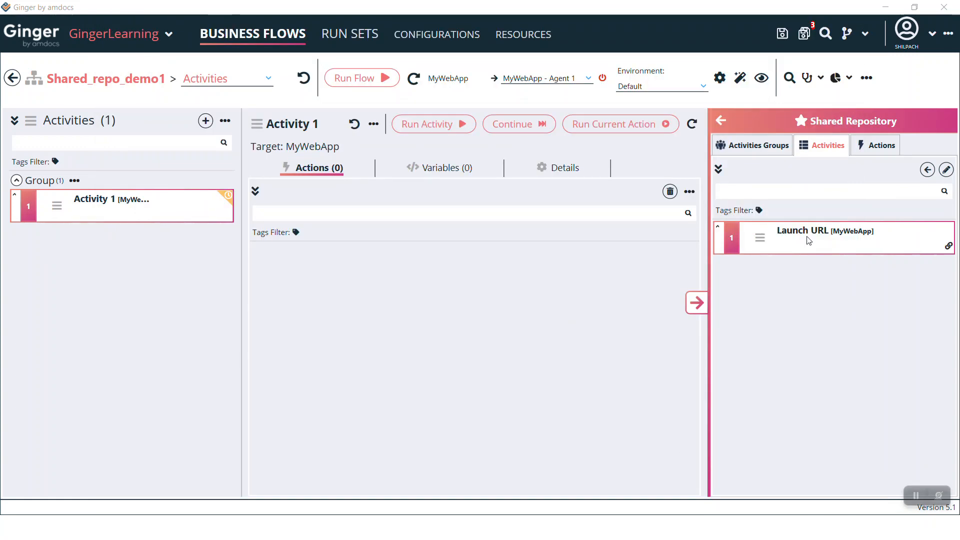
Add the shared Launch URL activity to the flow's activities as a Link Instance in the activities group named Group.
drag(809, 241, 432, 277)
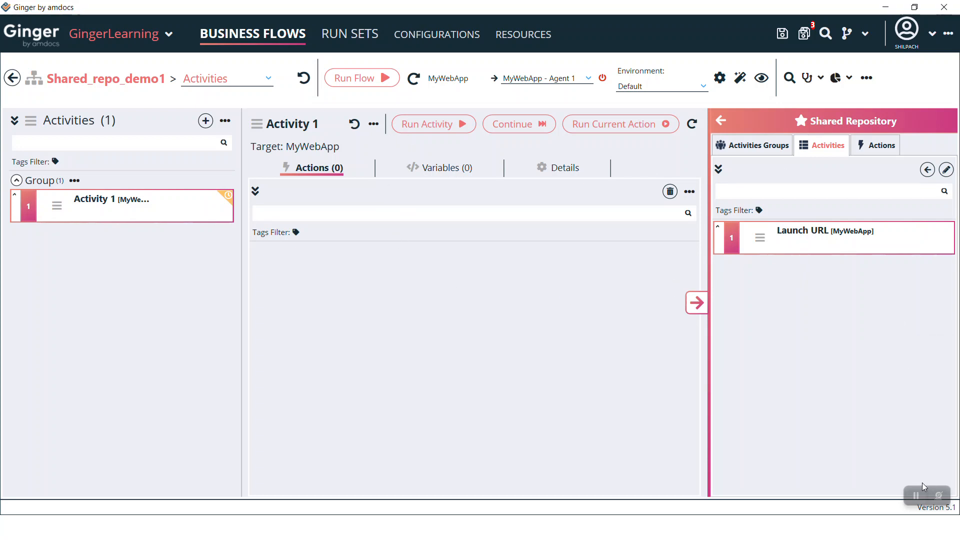
drag(789, 242, 124, 261)
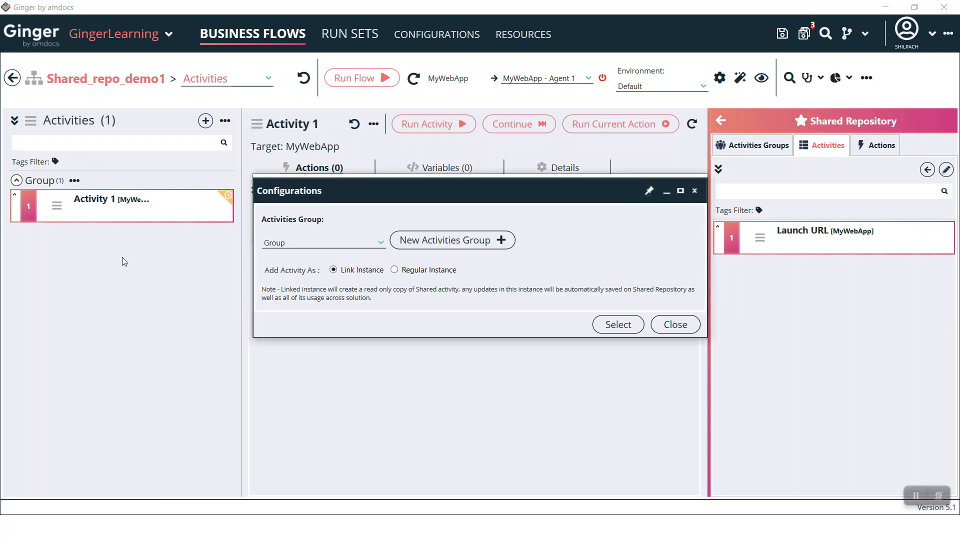
click(675, 325)
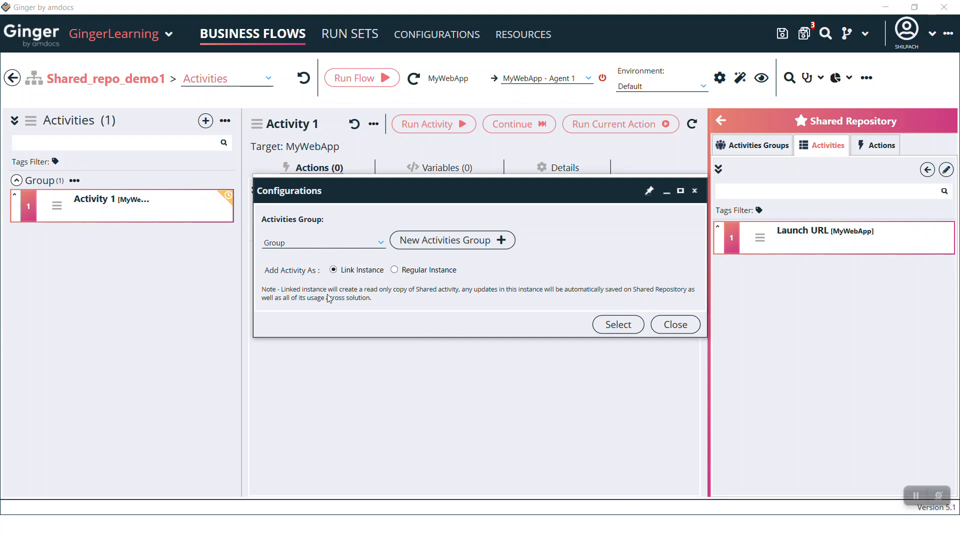
click(352, 245)
click(355, 260)
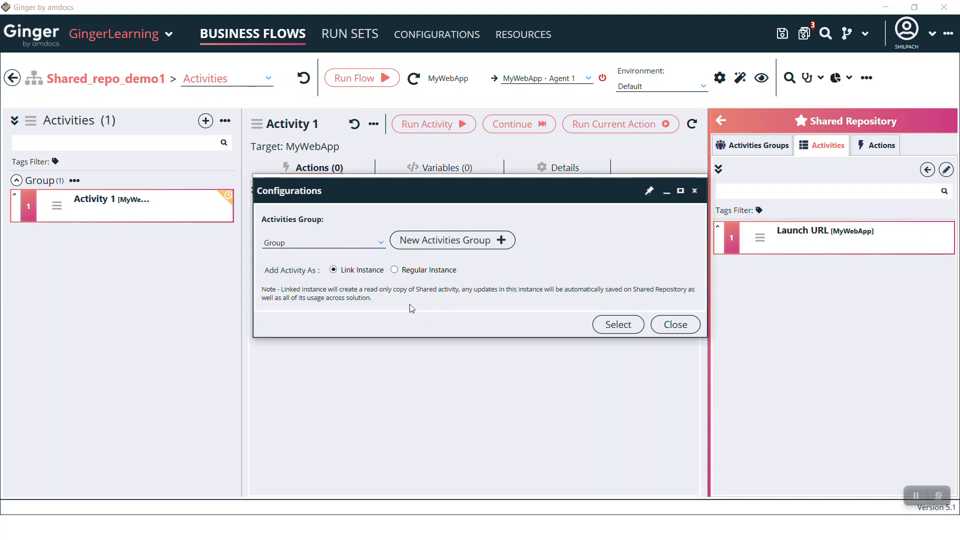
click(623, 326)
click(118, 236)
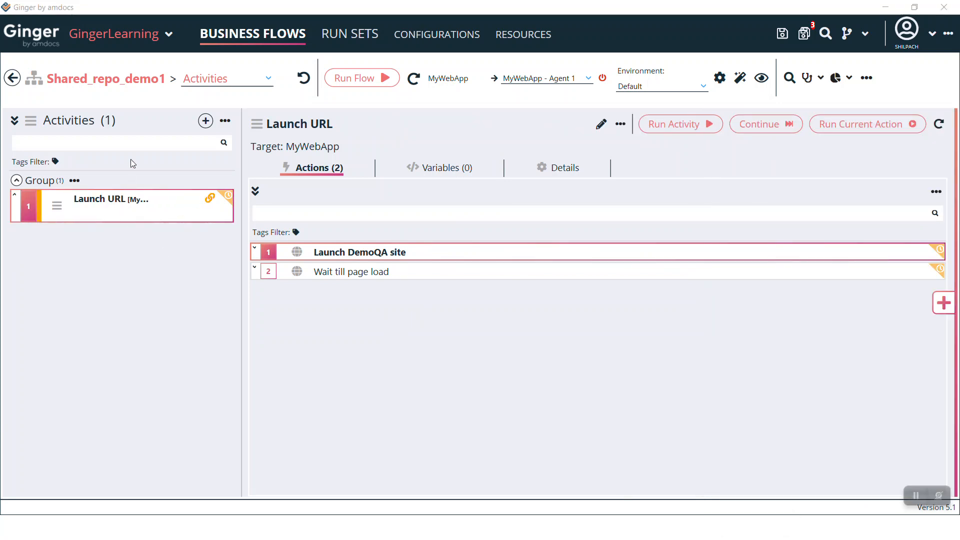
Add a new Regular activity named "username and password" to Group and select it in the flow.
click(206, 120)
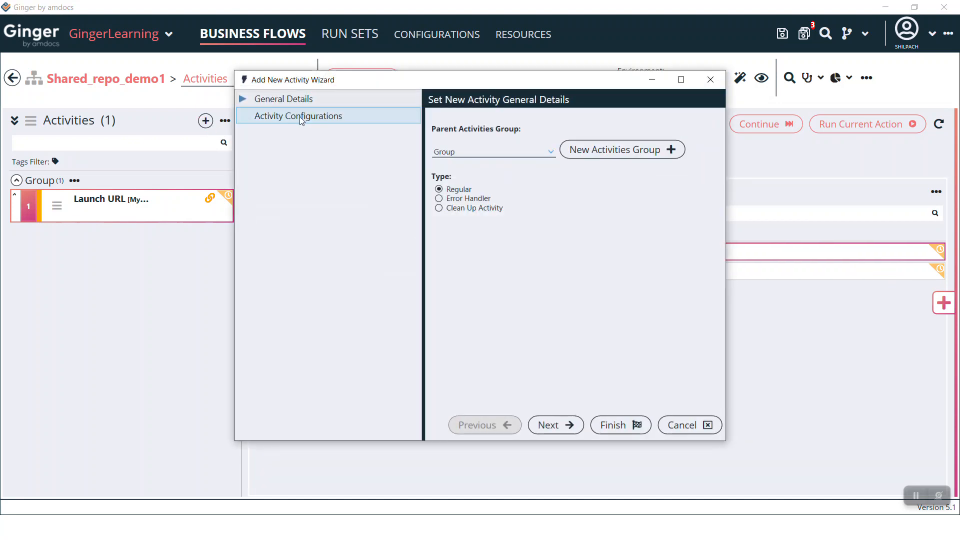
click(550, 152)
click(508, 173)
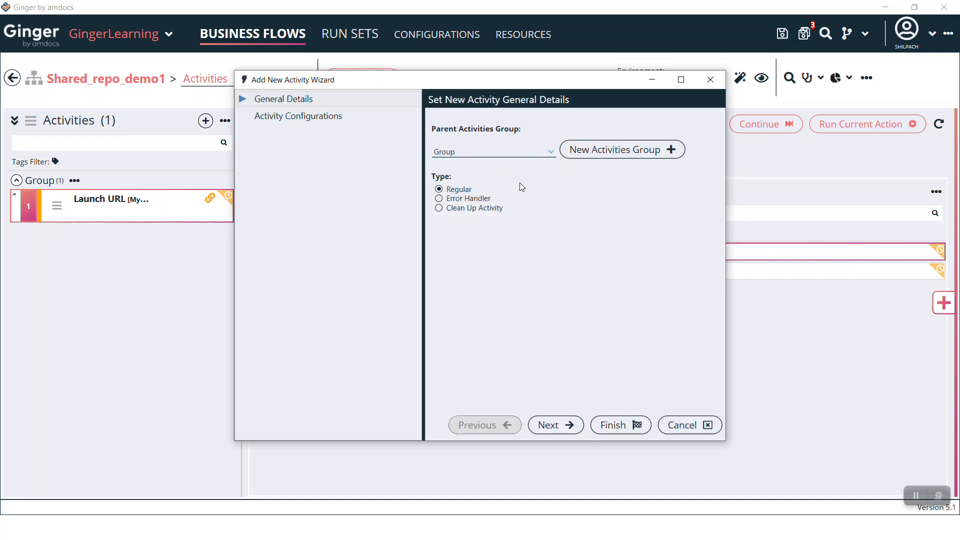
click(570, 425)
click(489, 145)
key(ctrl+a)
text(username and )
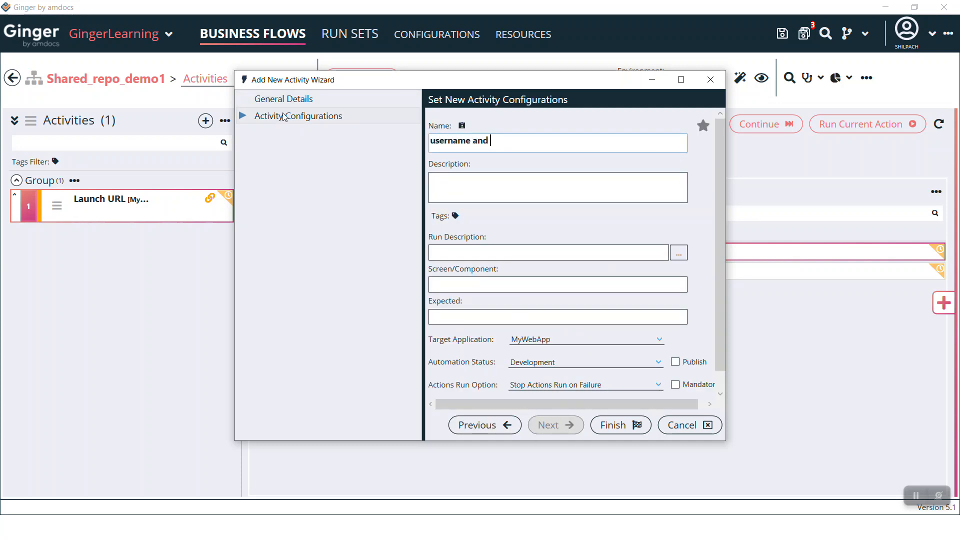
text(pase)
key(BackSpace)
text(sword)
click(621, 425)
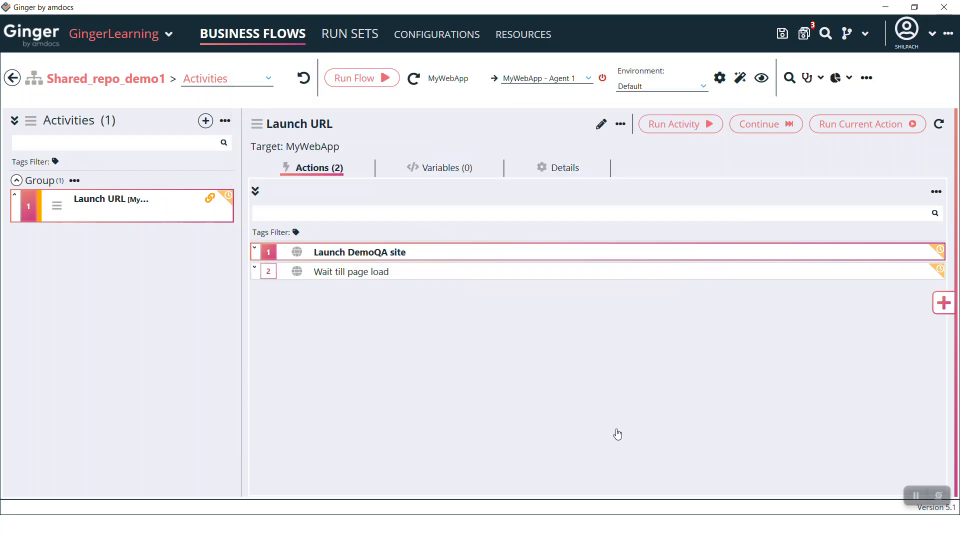
click(95, 232)
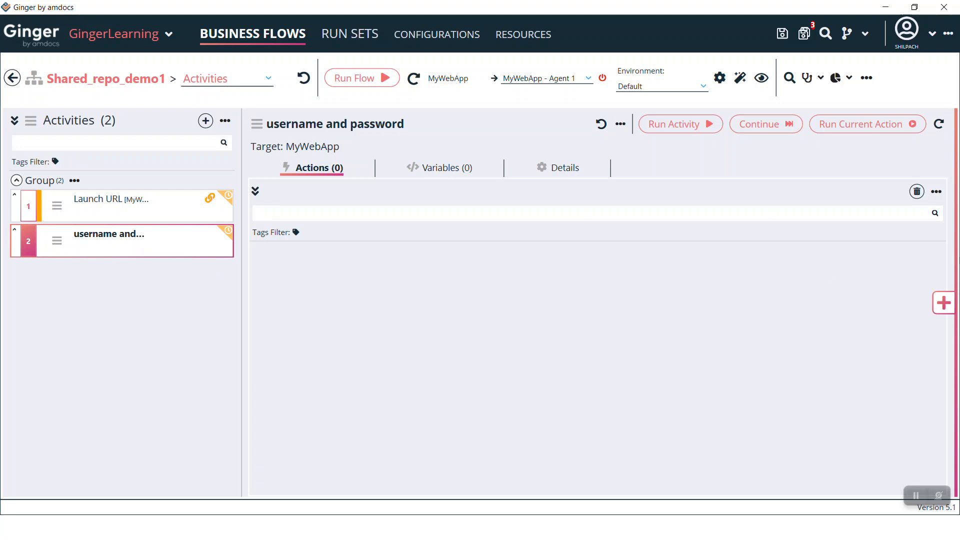
List the shared repository's actions and view the SetText action for the username input.
click(943, 304)
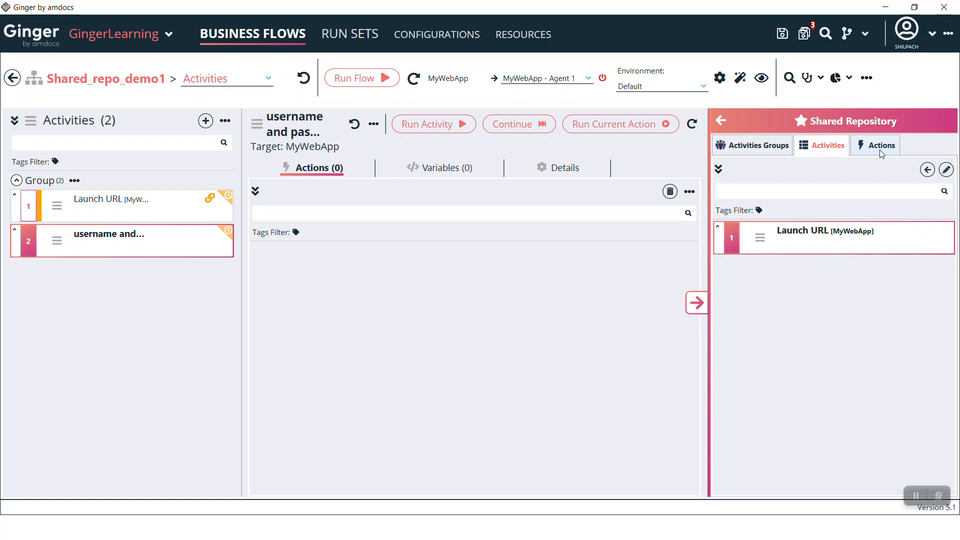
click(722, 121)
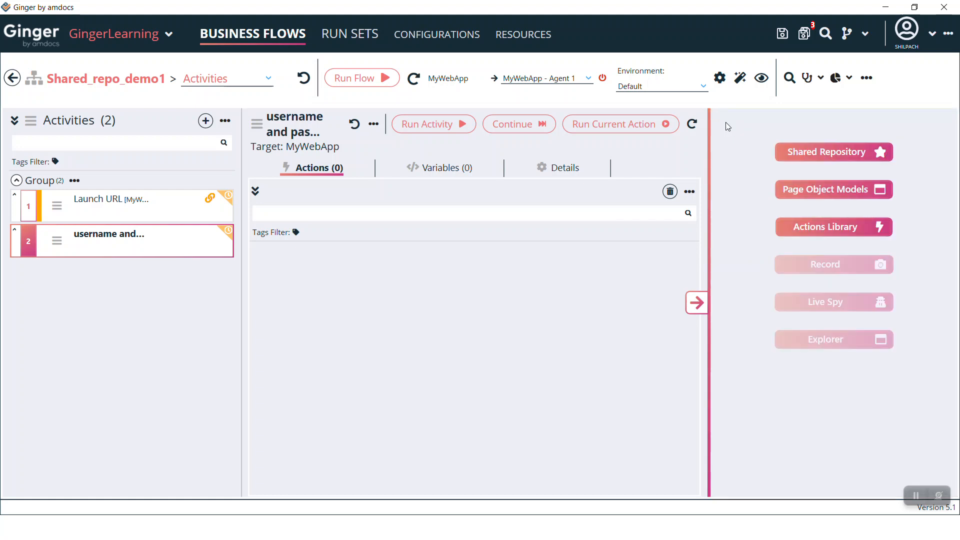
click(812, 158)
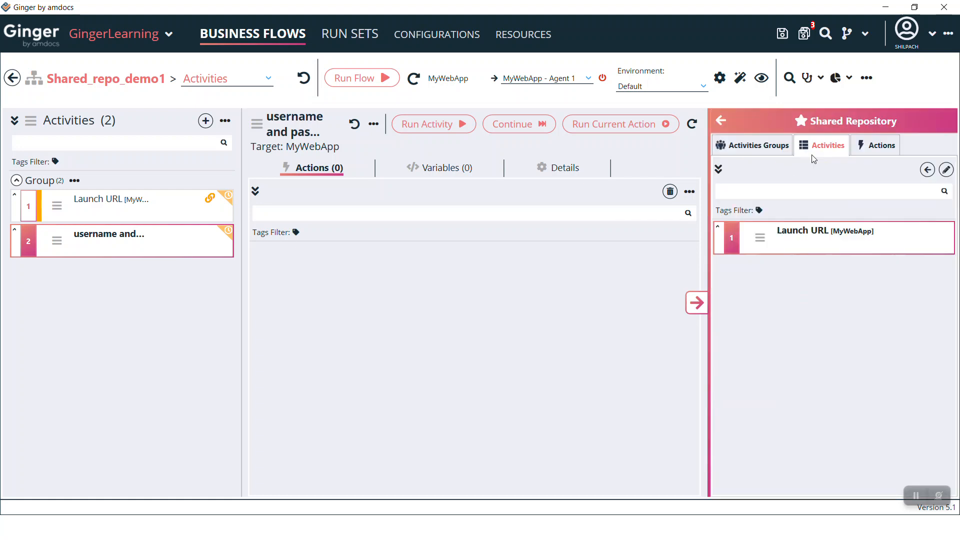
click(879, 151)
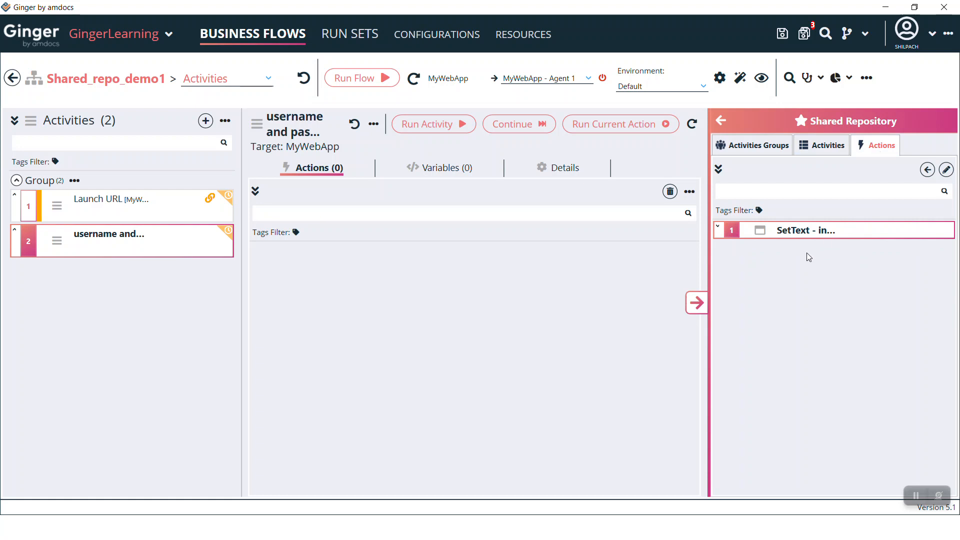
click(804, 237)
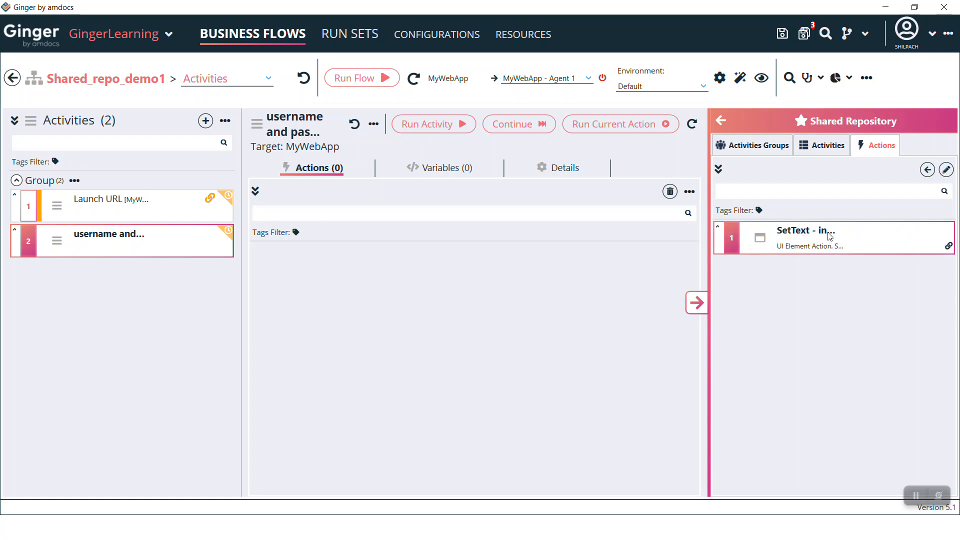
double_click(811, 240)
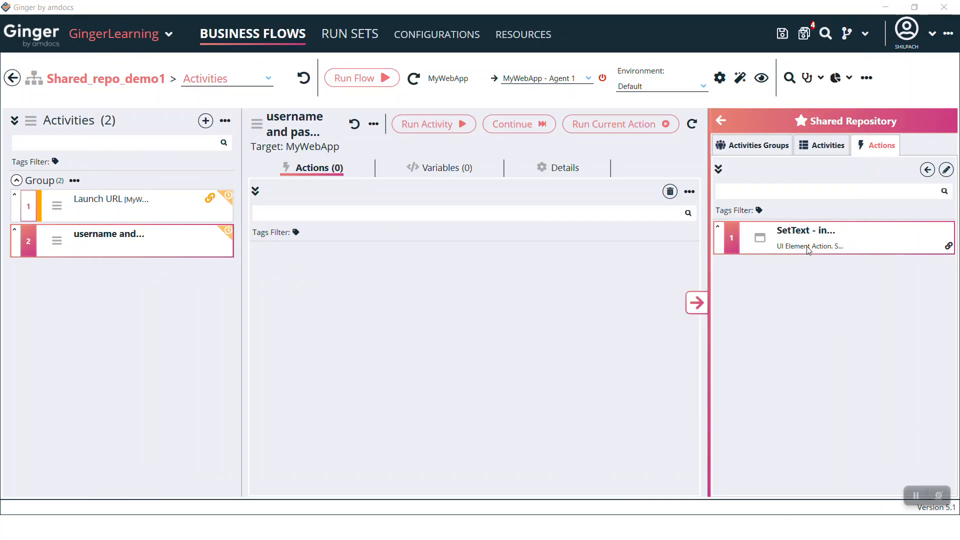
Add the shared "SetText - input text userName" action to the username and password activity and collapse the shared repository pane.
drag(807, 241, 414, 274)
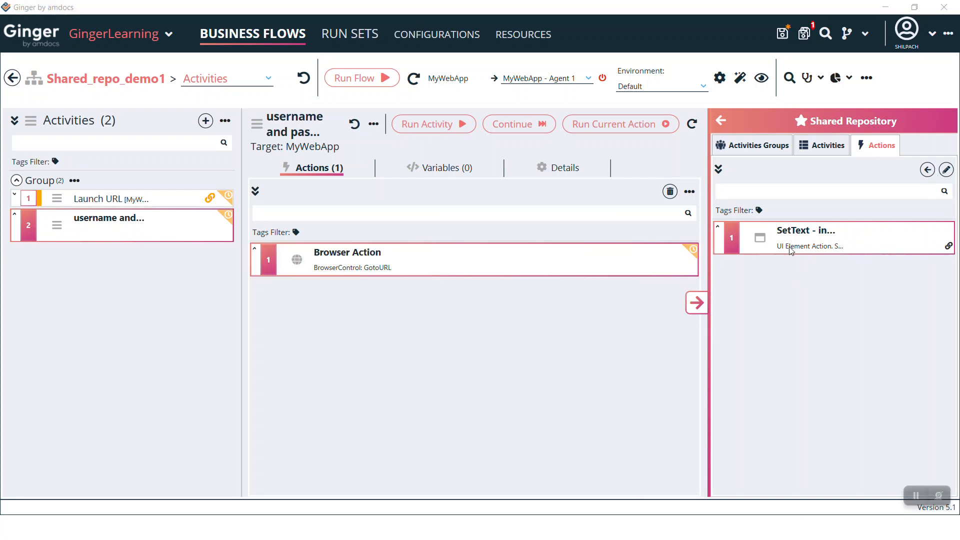
click(927, 170)
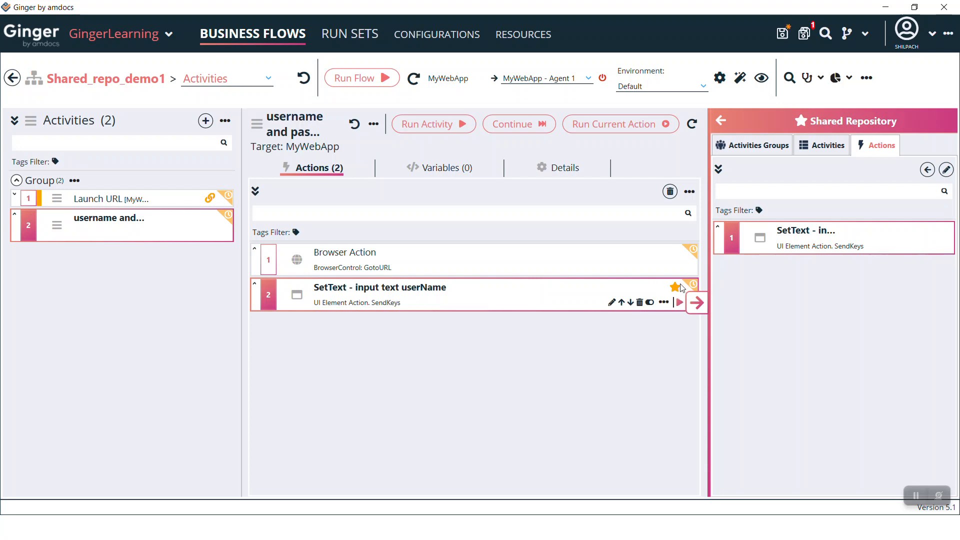
mouse_move(678, 287)
click(698, 311)
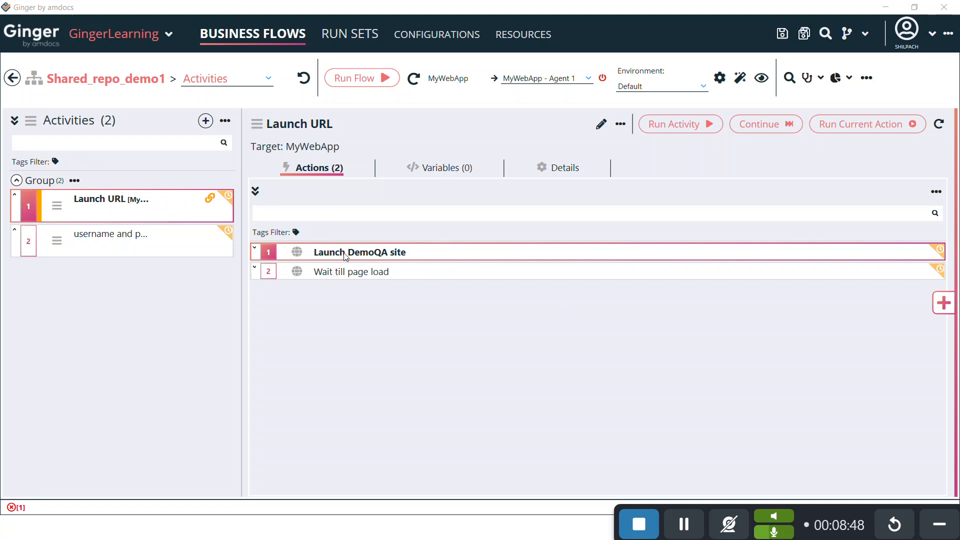
Enable editing of the linked Launch URL activity, select its "Wait till page load" action, and save the modified solution items.
click(389, 258)
drag(84, 203, 78, 207)
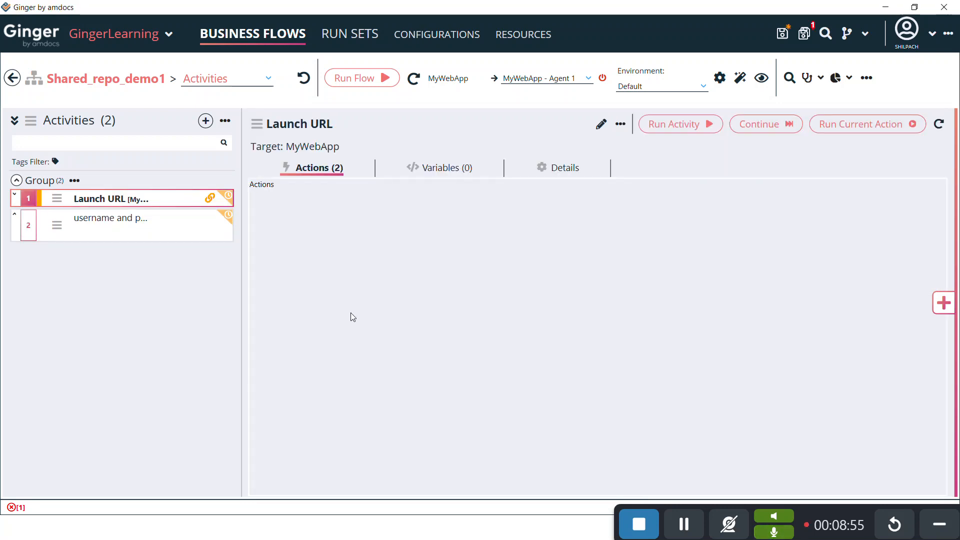
click(125, 200)
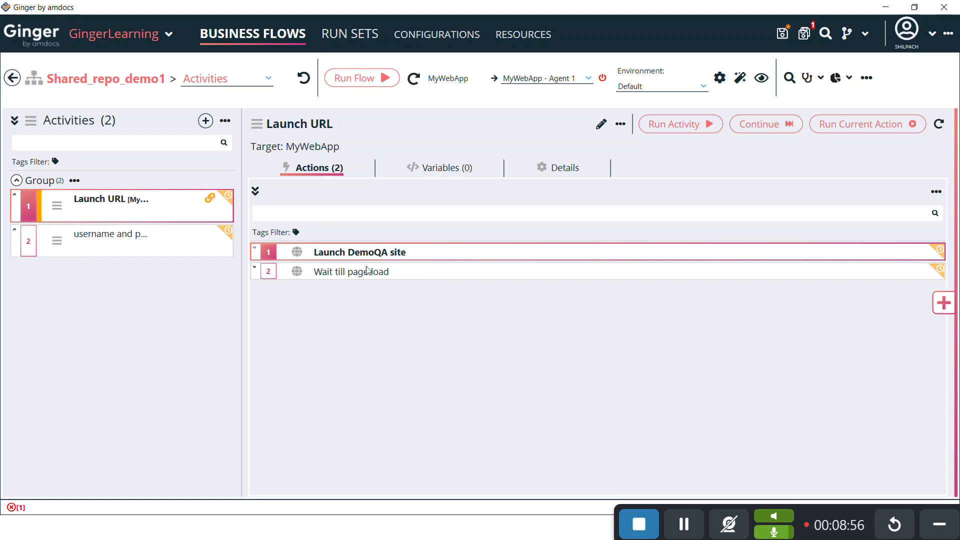
click(601, 124)
click(497, 300)
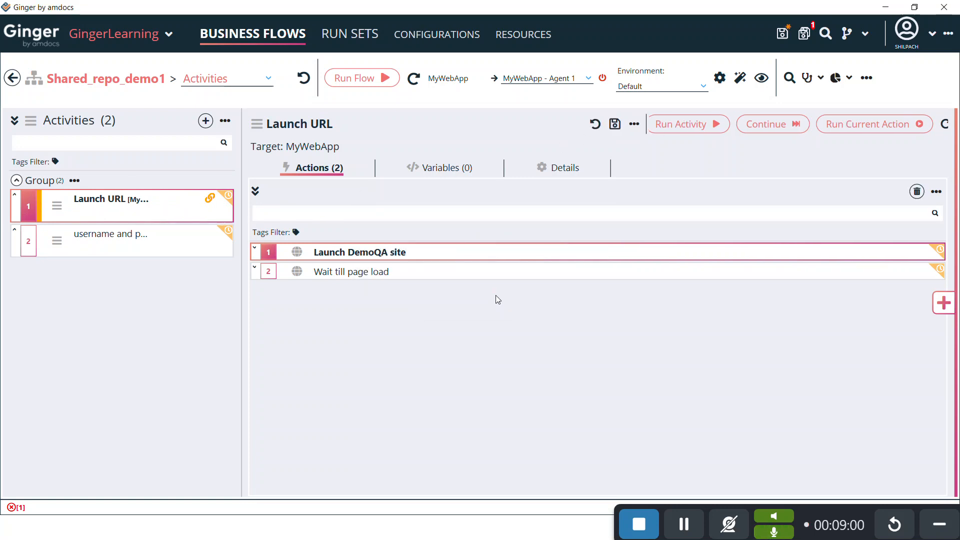
click(386, 272)
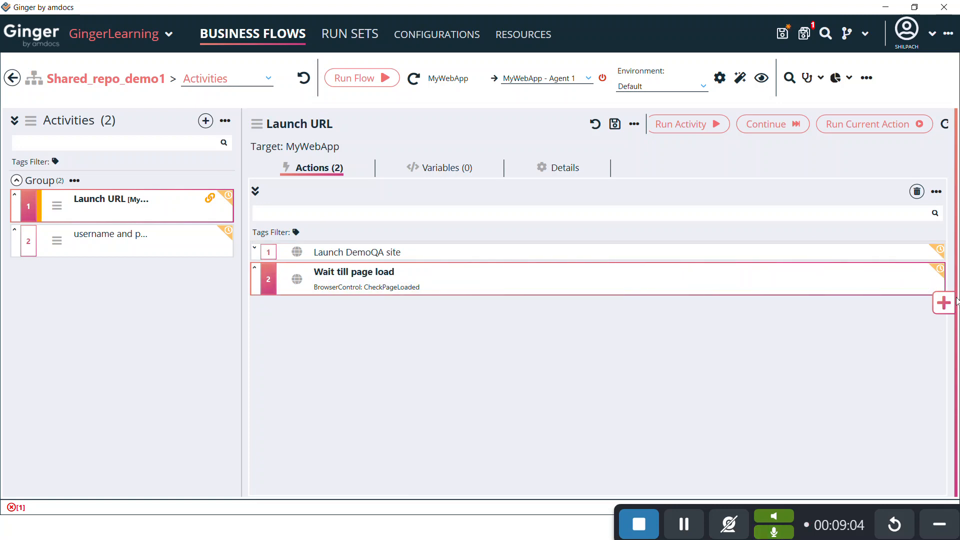
click(804, 33)
click(623, 352)
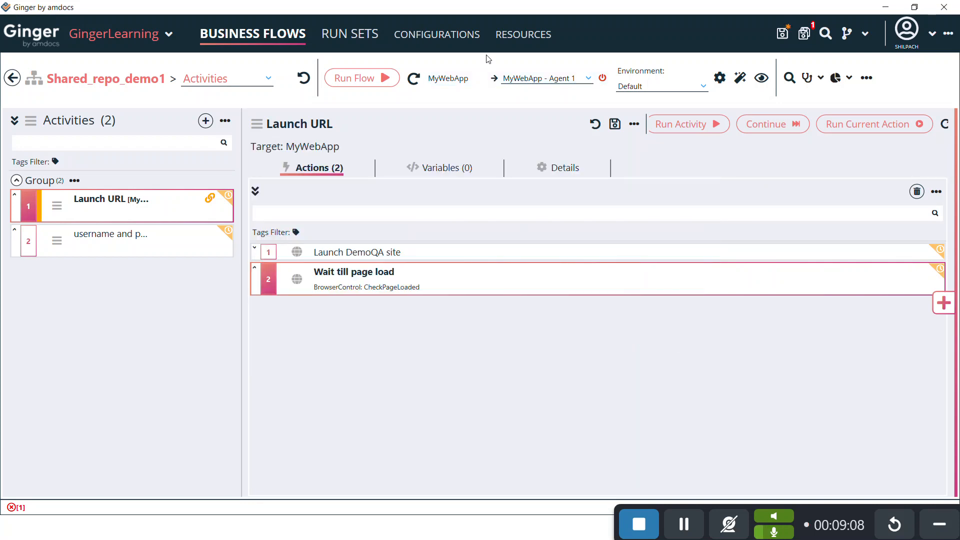
Open the Launch DemoQA site action of the Launch URL activity in the shared repository resources and set its URL to open in New Tab.
click(525, 35)
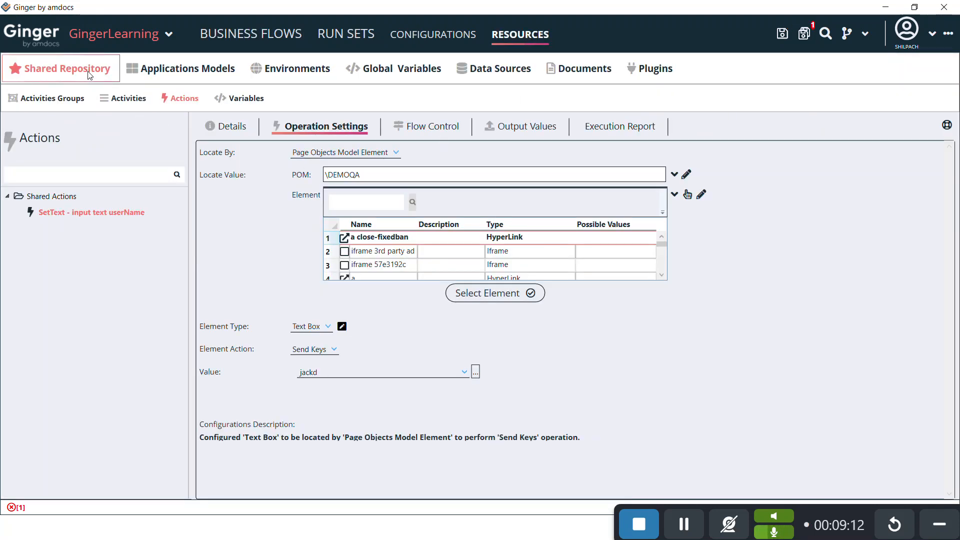
click(125, 98)
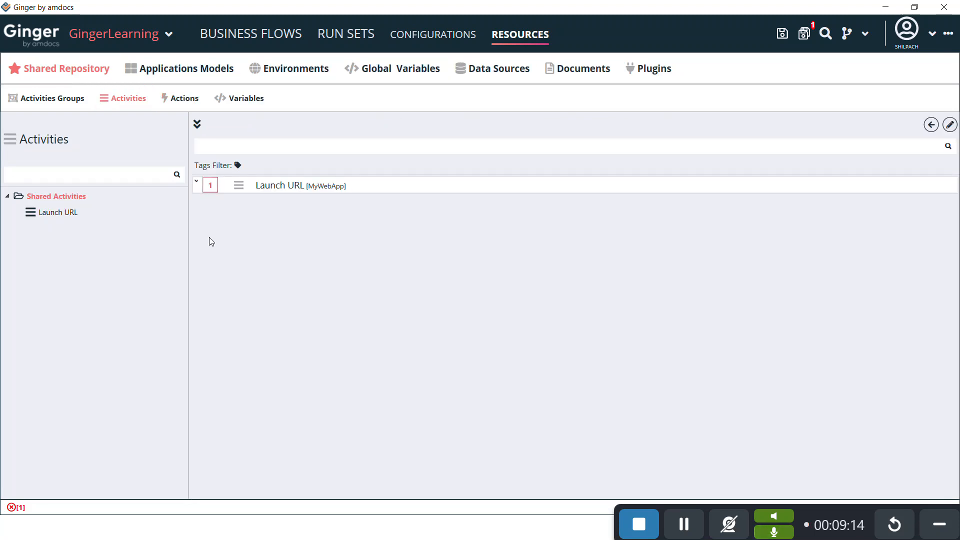
click(62, 216)
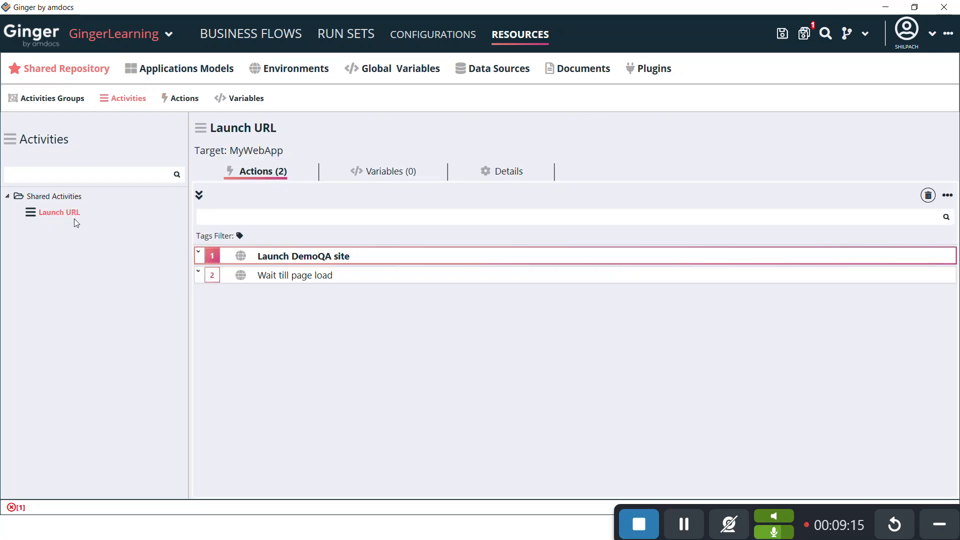
click(326, 259)
click(320, 291)
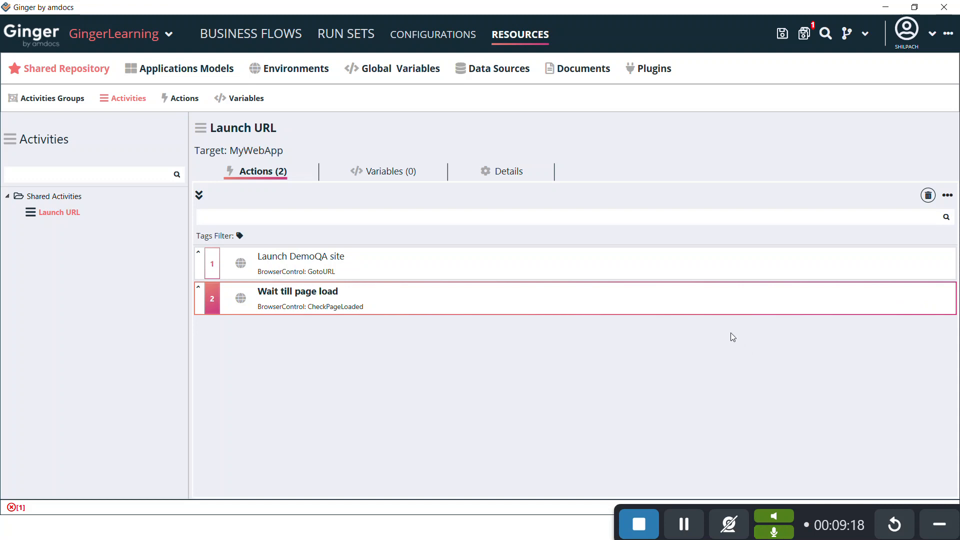
click(692, 528)
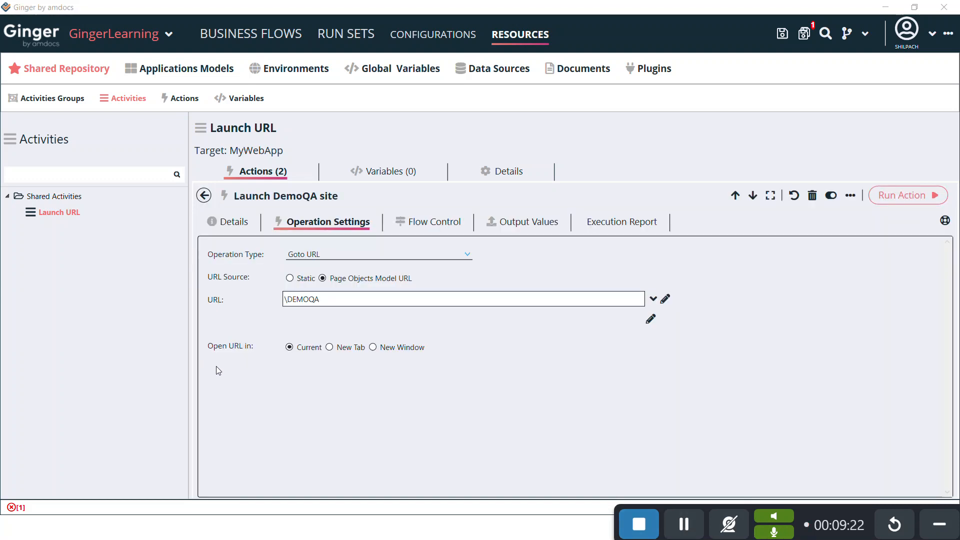
click(329, 347)
Save all modified solution items, confirming the update of the linked Launch URL instances in the business flows.
click(804, 33)
click(621, 350)
click(523, 301)
click(513, 304)
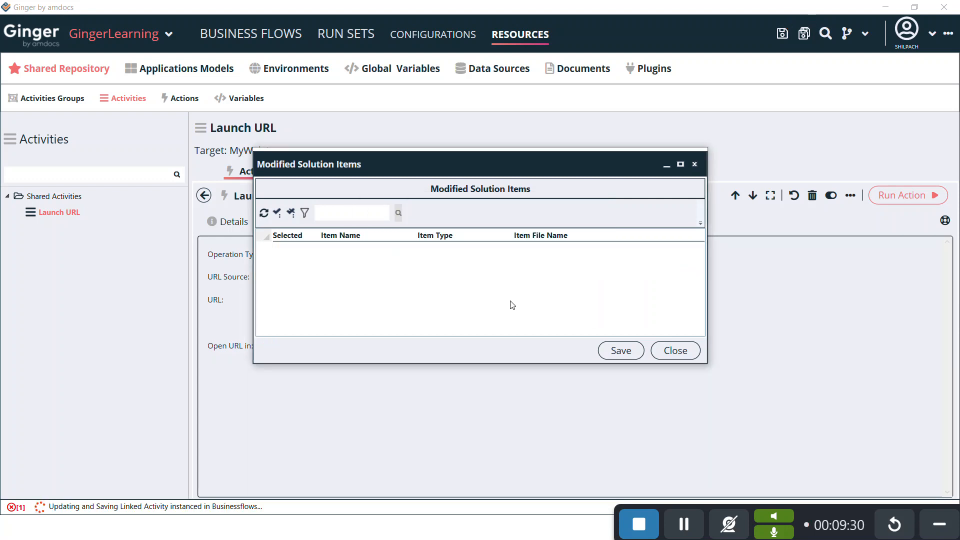
click(675, 350)
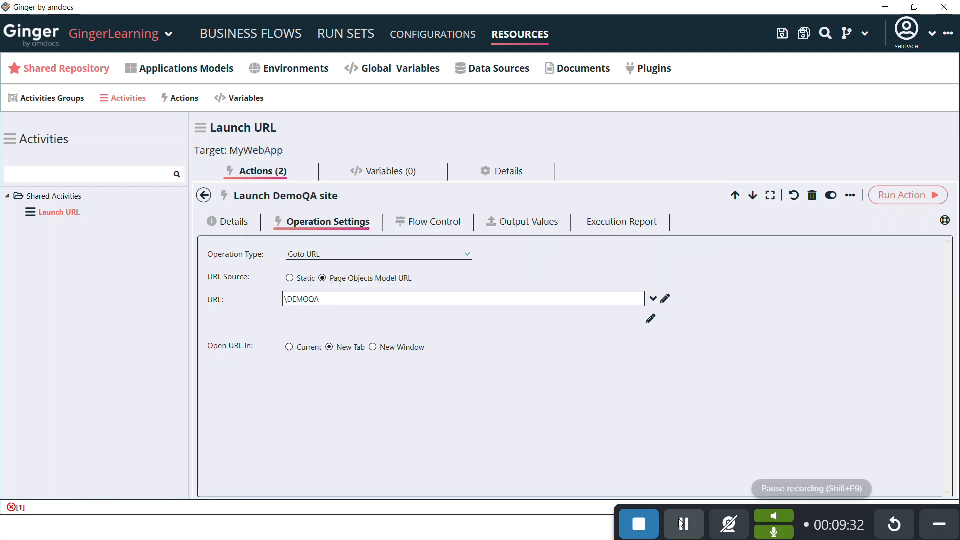
Save the modified Launch URL shared activity, accept the edit of the linked shared activity, and close the modified items list.
click(805, 35)
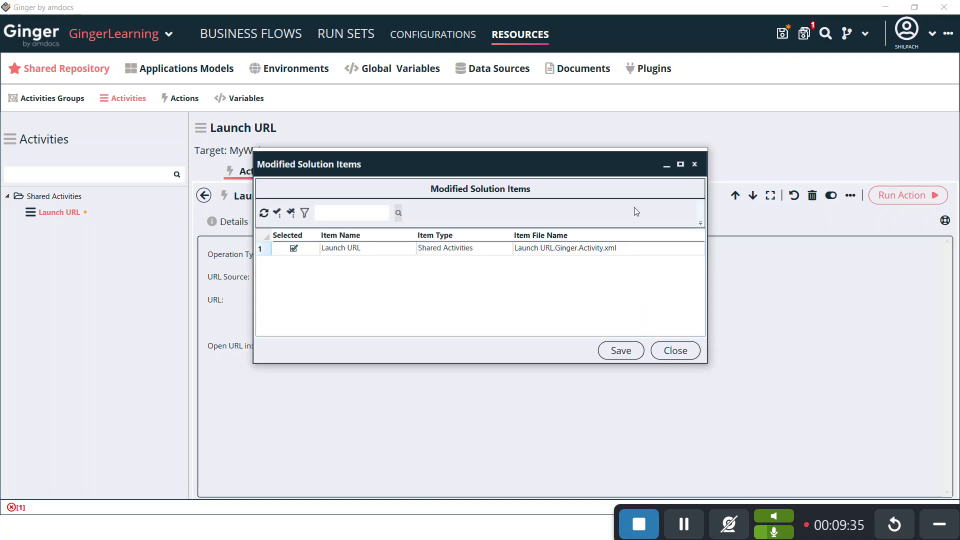
click(620, 351)
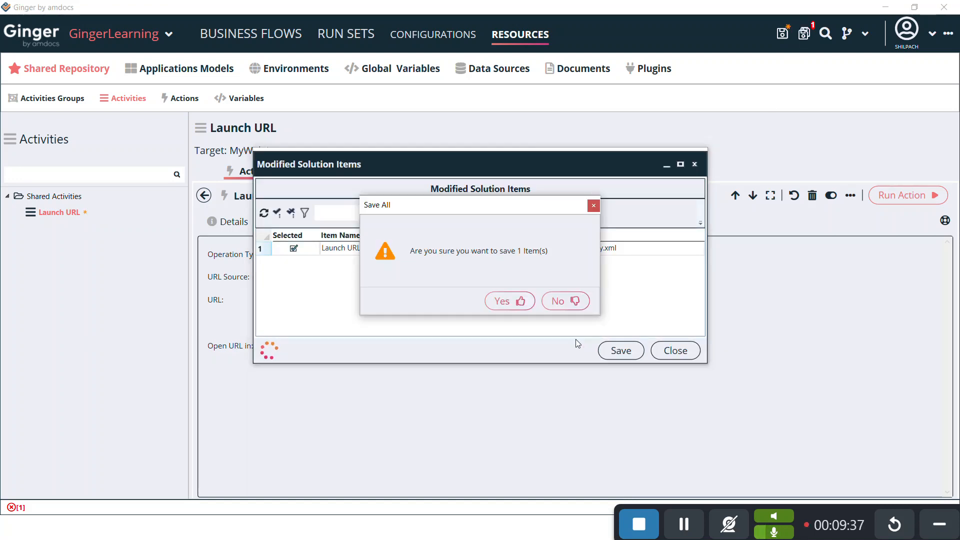
click(502, 299)
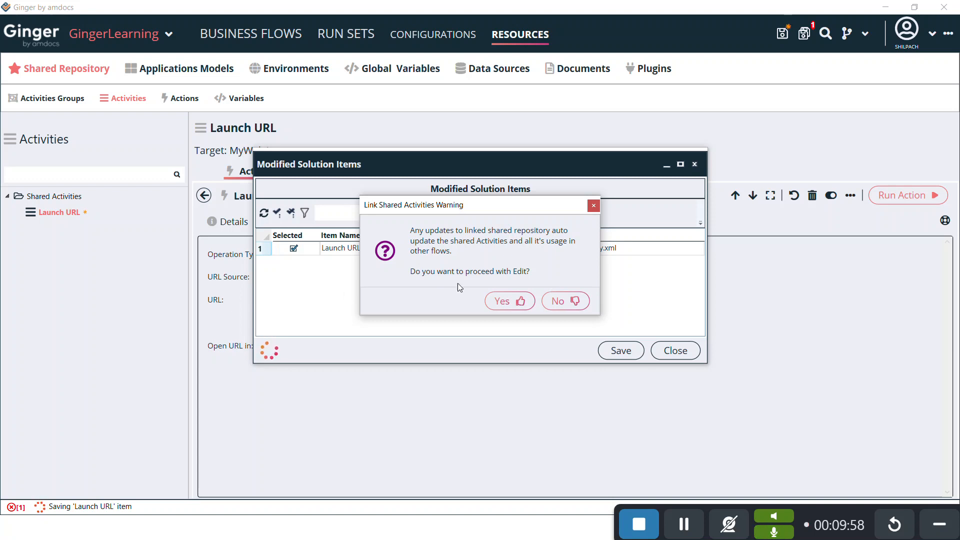
click(500, 302)
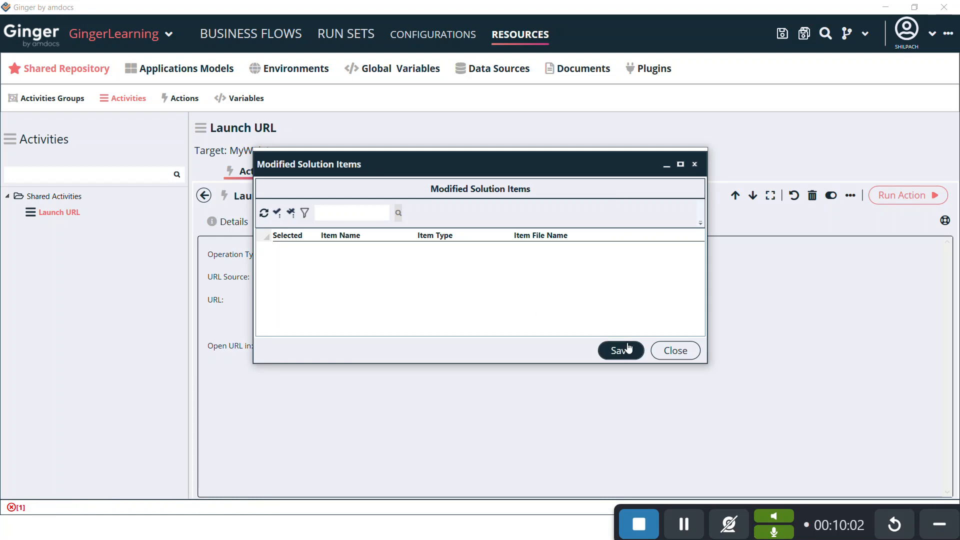
click(672, 350)
click(672, 524)
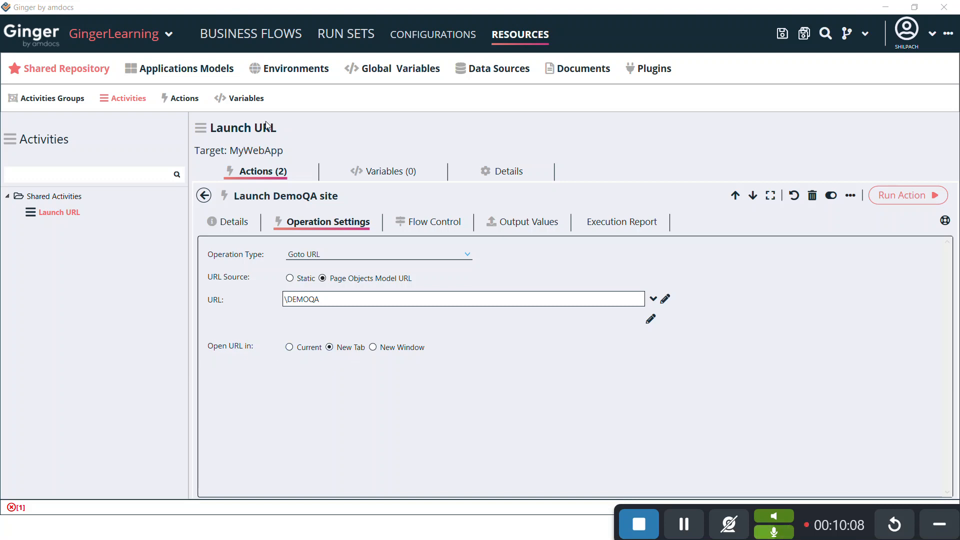
Enable editing of the linked Launch URL activity in the Shared_repo_demo1 flow and set its Launch DemoQA site action to open the URL in Current.
click(232, 36)
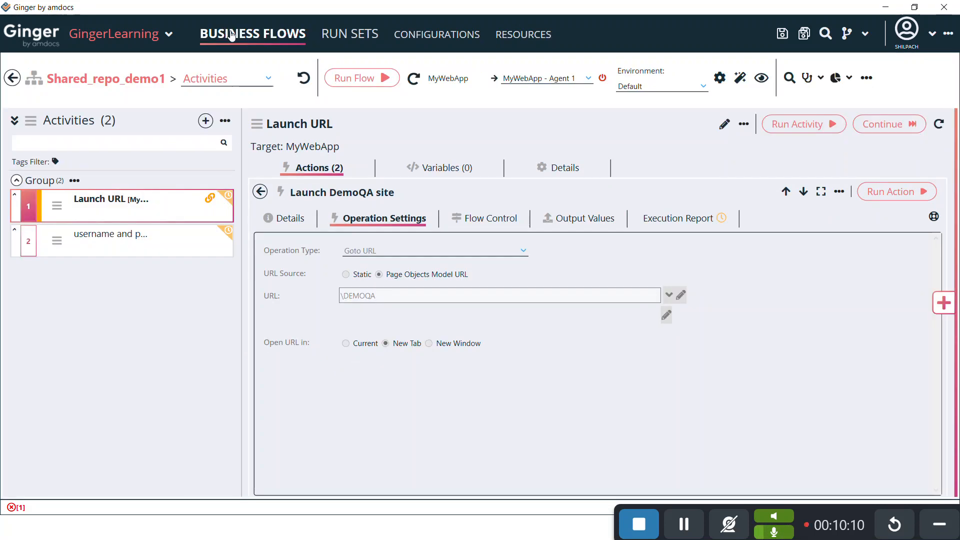
mouse_move(105, 223)
click(532, 45)
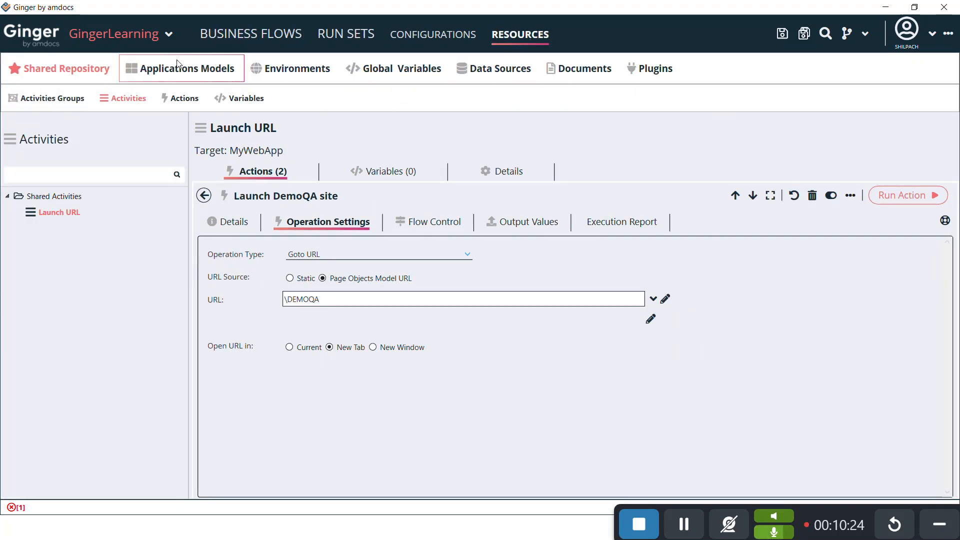
click(250, 34)
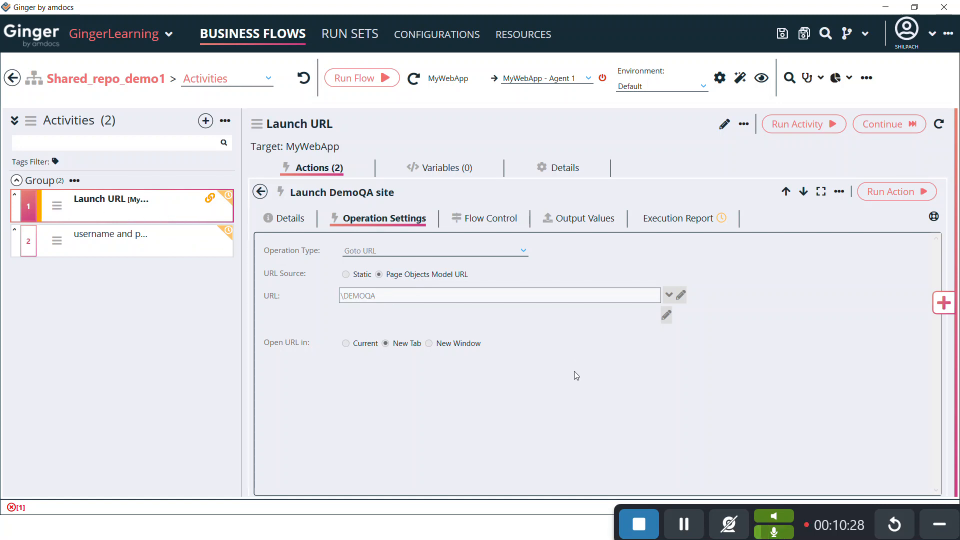
click(723, 128)
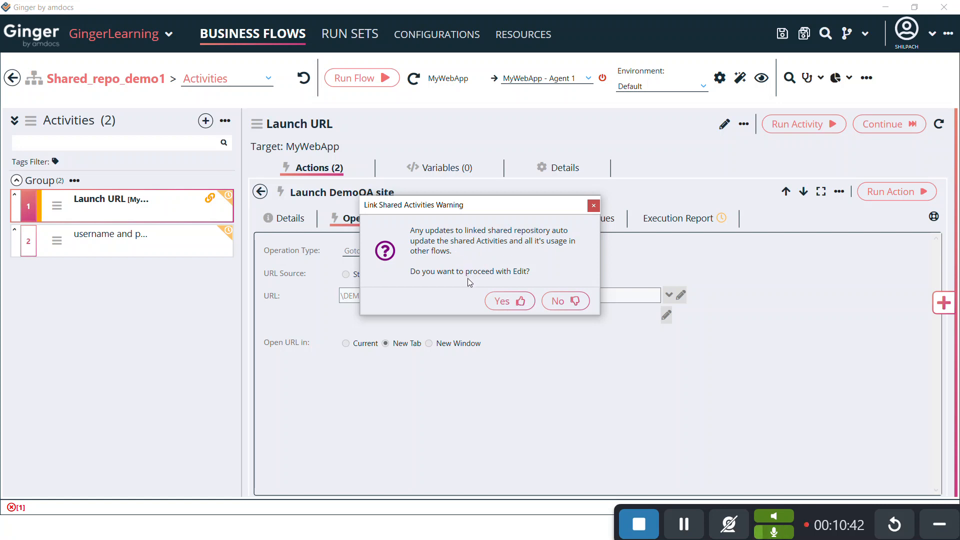
click(518, 301)
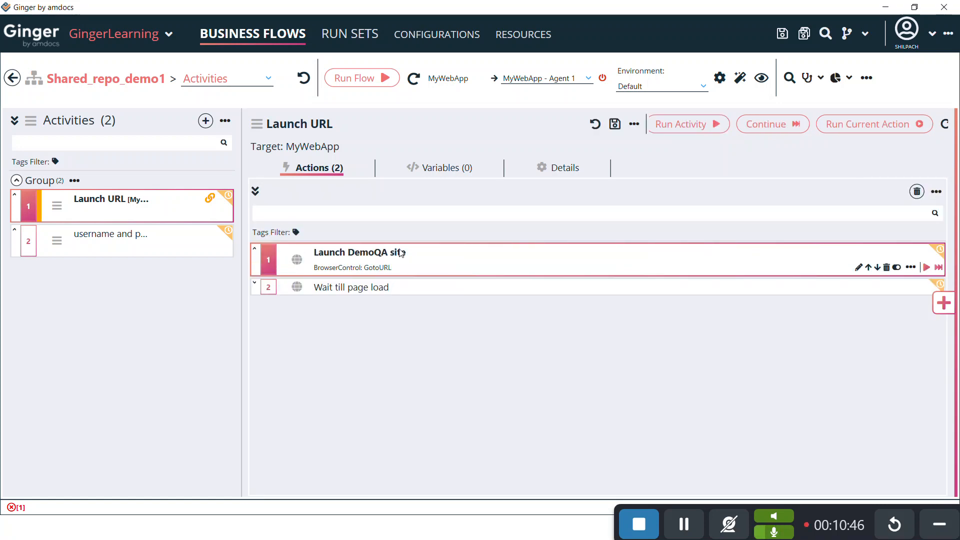
double_click(400, 254)
click(345, 344)
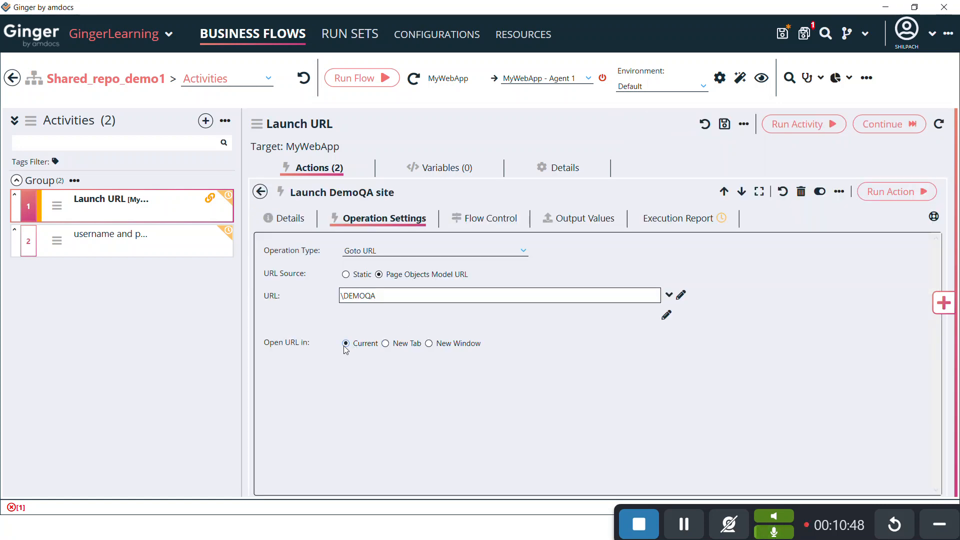
Save the modified Shared_repo_demo1 business flow and close the modified items list.
click(805, 35)
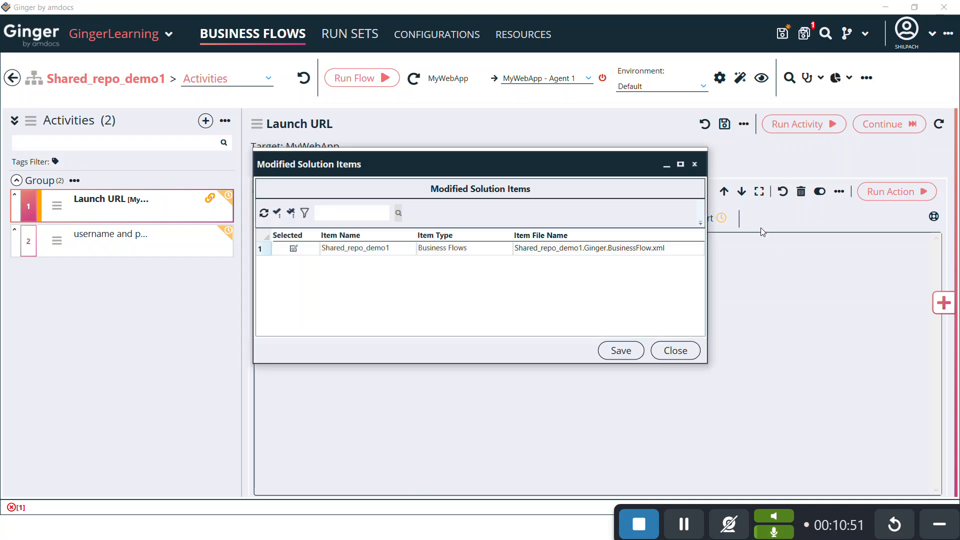
click(619, 356)
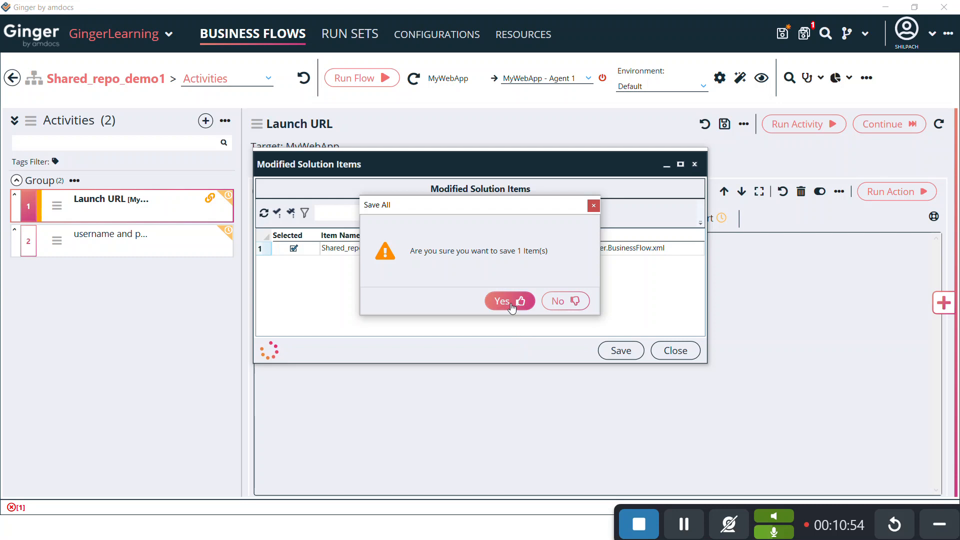
click(511, 306)
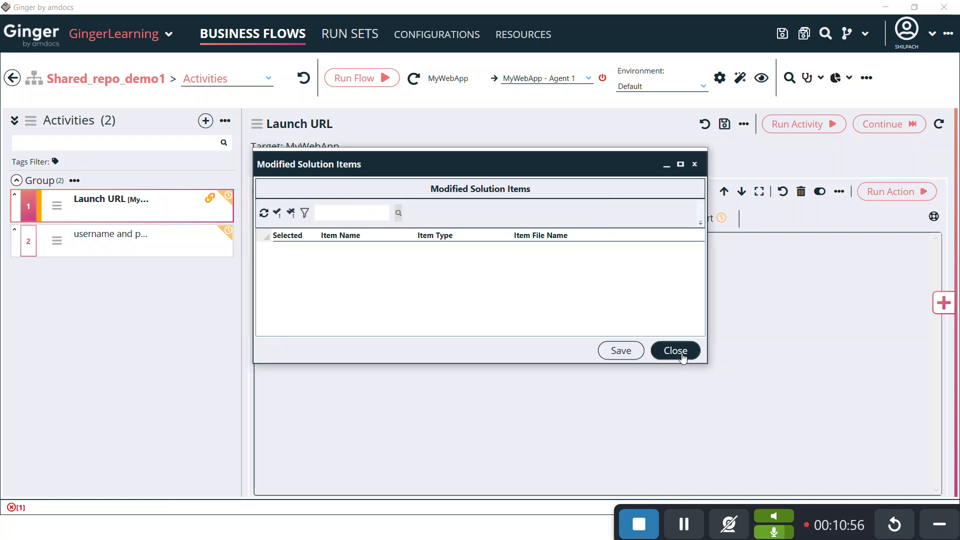
click(679, 354)
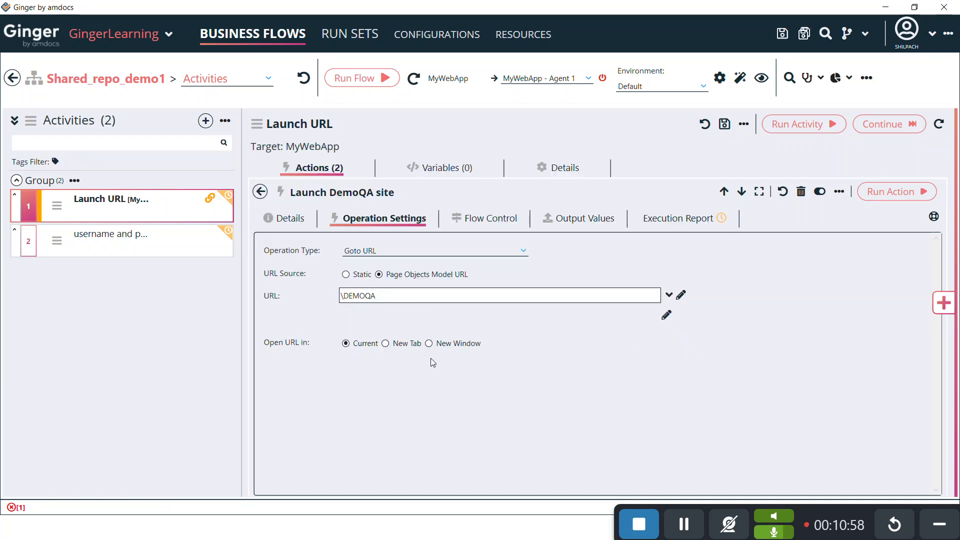
click(684, 530)
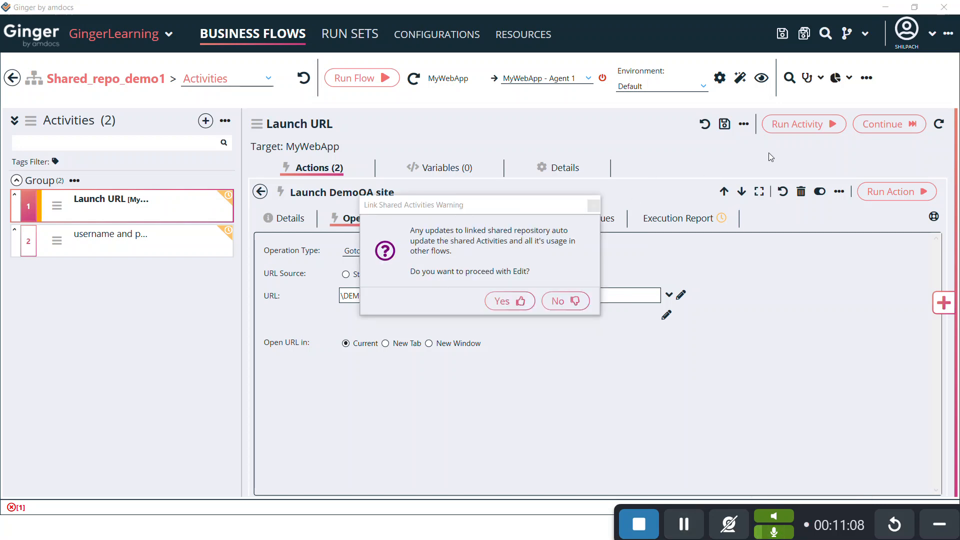
Save the linked Launch URL activity from within the flow and confirm updating the shared activity and its usages in other flows.
click(510, 301)
click(724, 125)
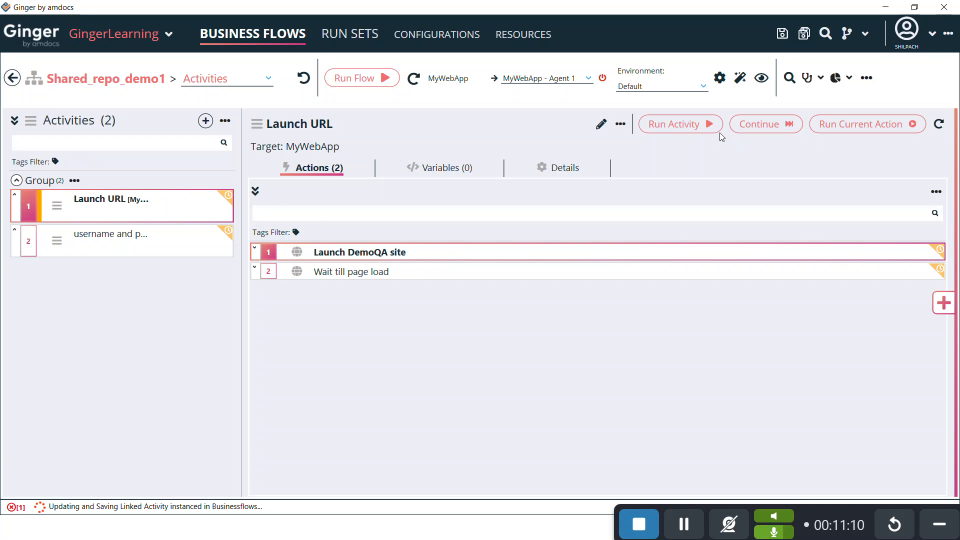
click(684, 524)
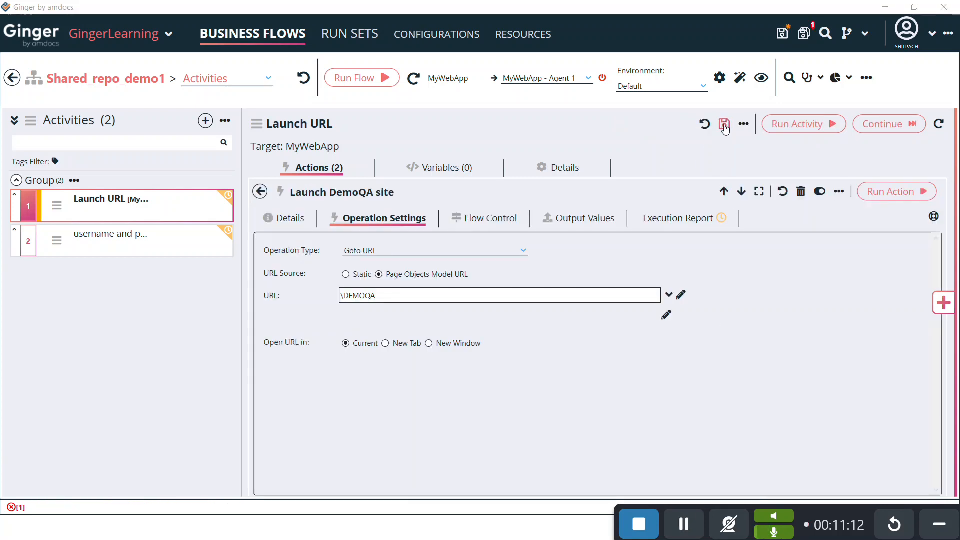
click(724, 125)
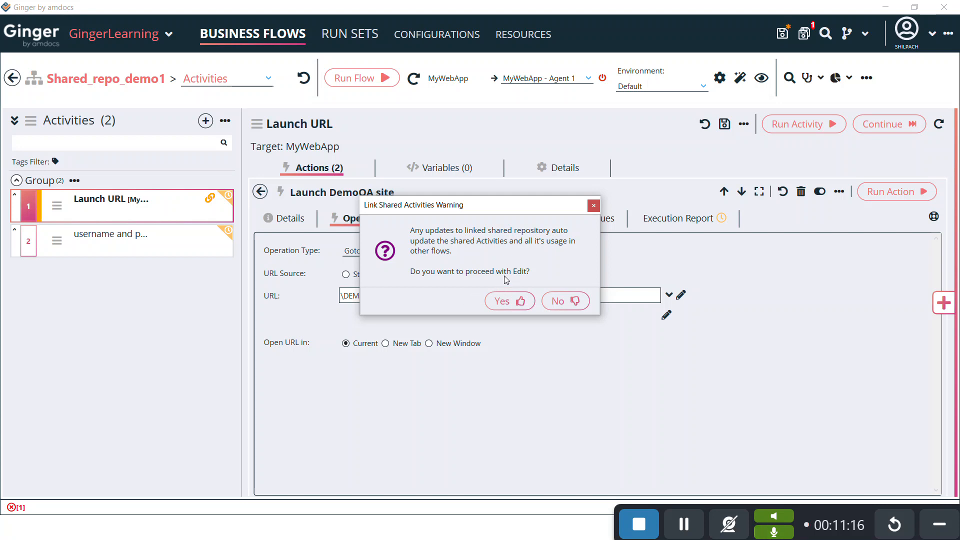
click(506, 305)
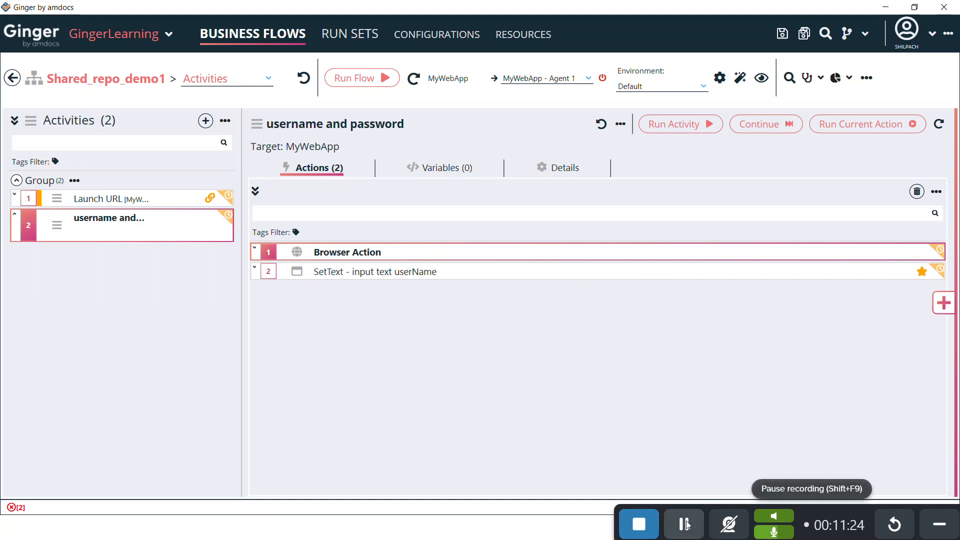
Check the Open URL in setting of the shared Launch URL activity in the resources, and return to the Shared_repo_demo1 flow.
click(518, 42)
click(60, 213)
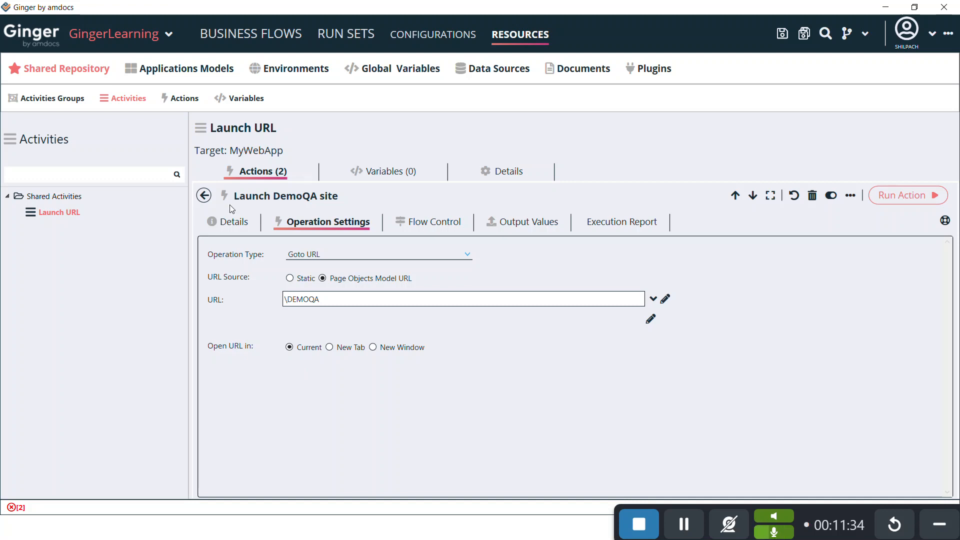
click(240, 34)
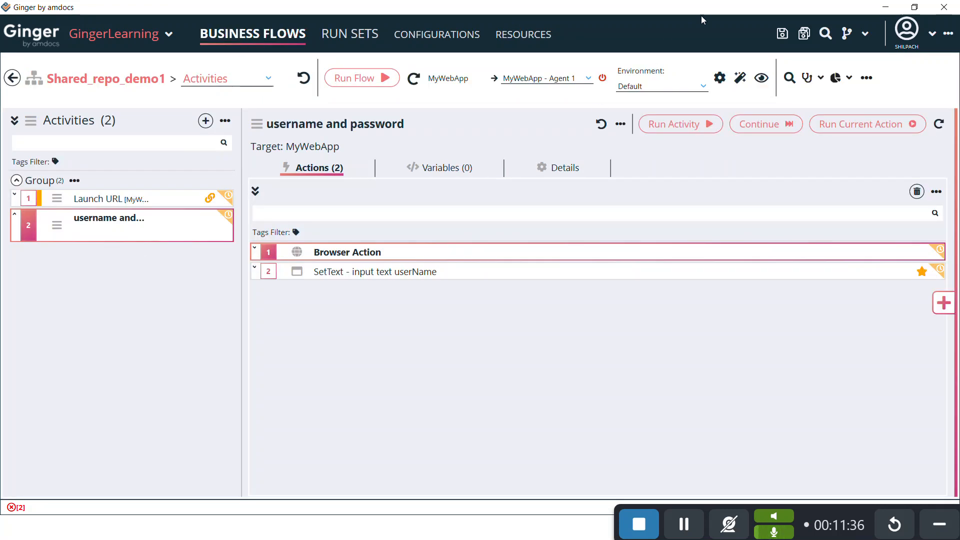
click(512, 37)
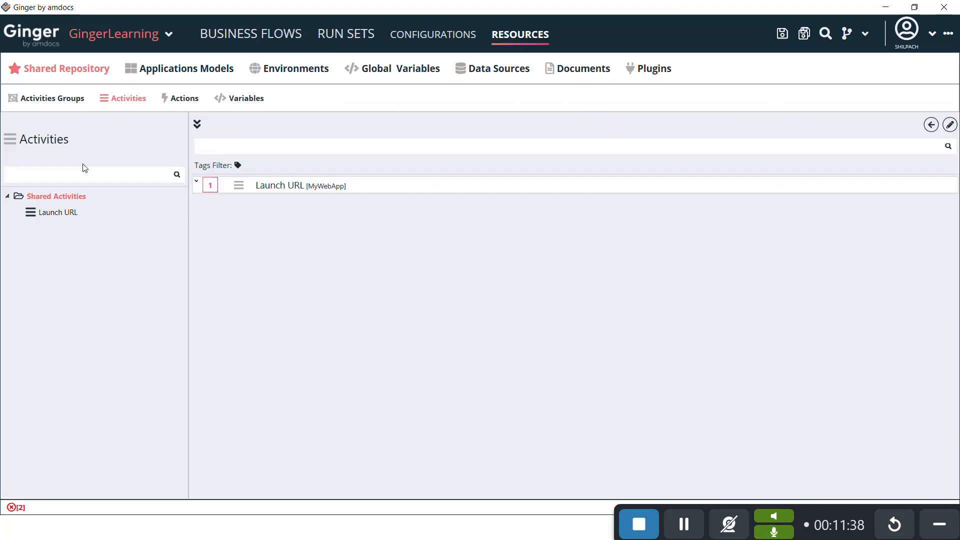
click(252, 34)
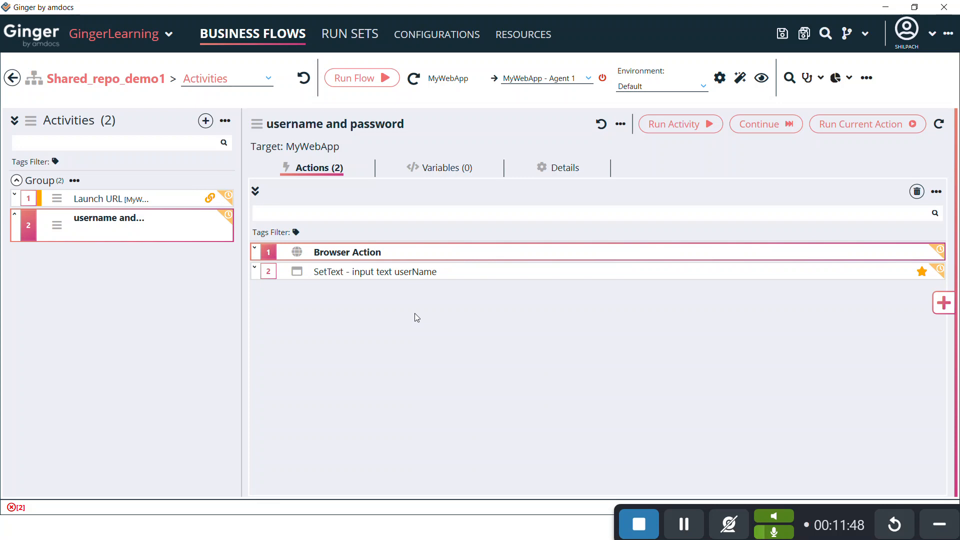
Open the "SetText - input text userName" action of the username and password activity and replace its Send Keys value with another username.
click(421, 273)
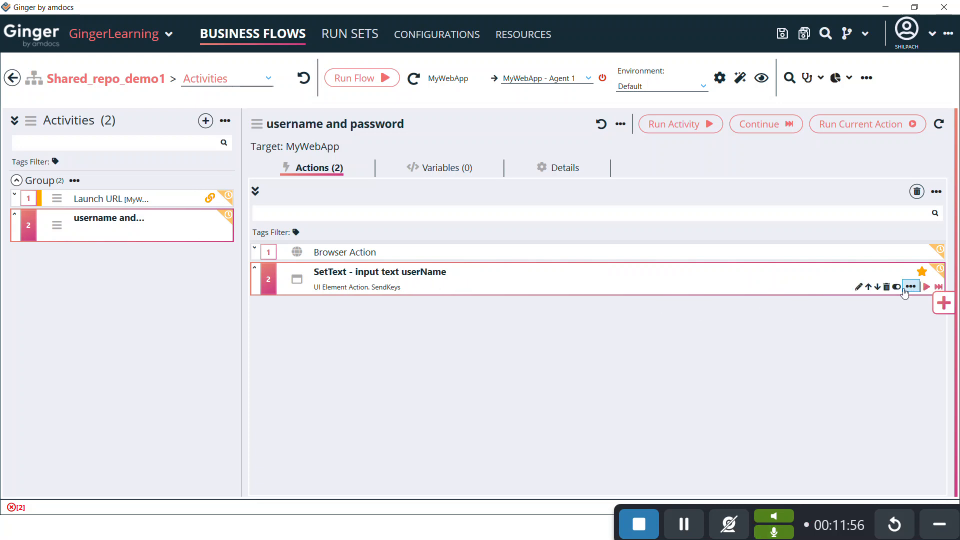
double_click(441, 286)
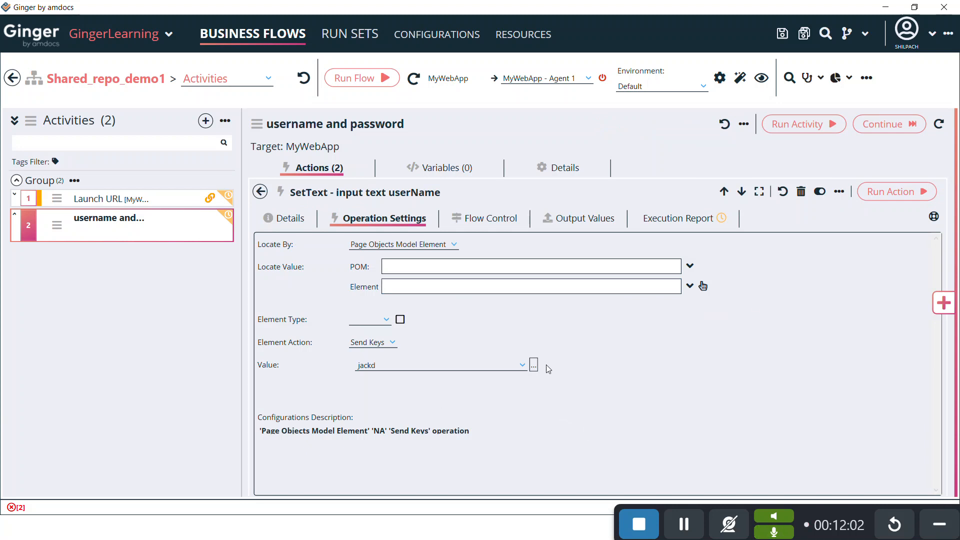
click(519, 368)
click(429, 361)
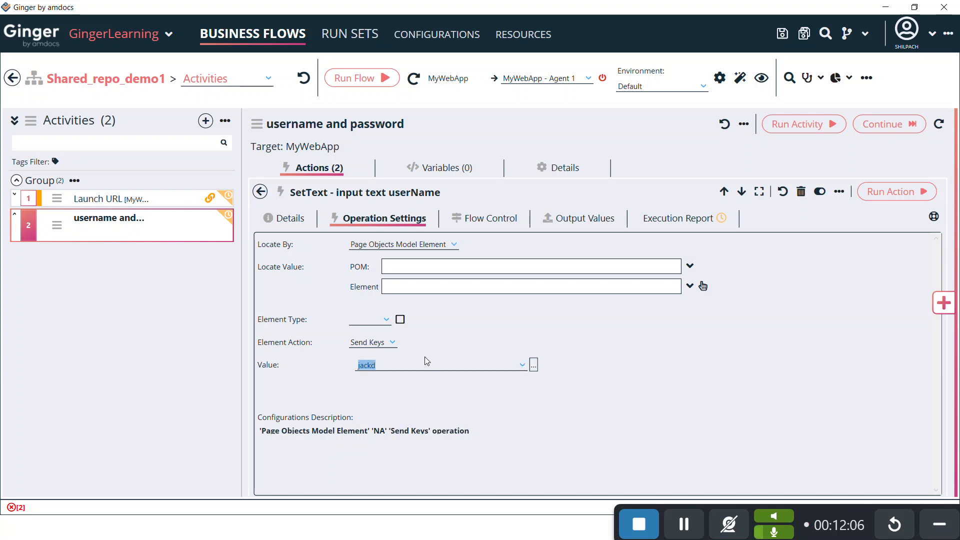
click(684, 524)
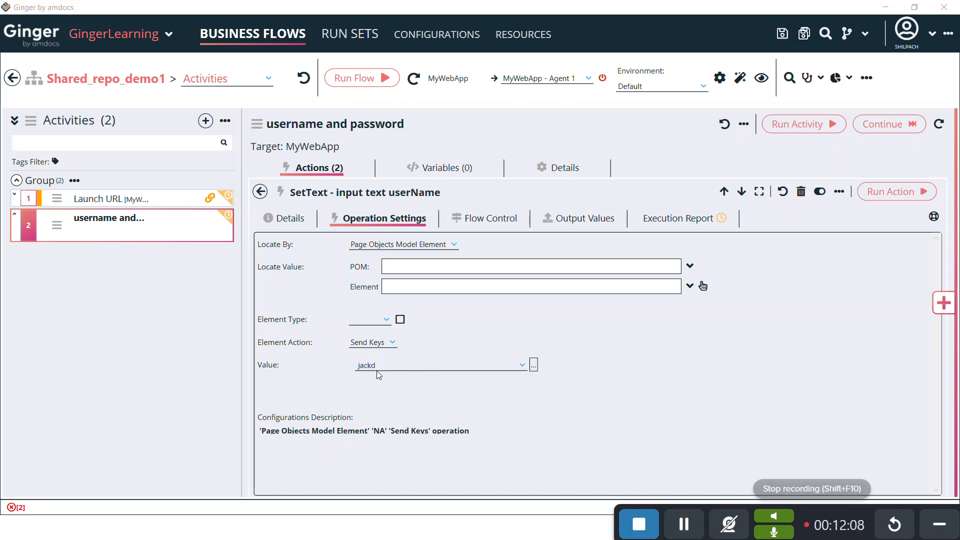
click(378, 369)
text(shilpac)
key(BackSpace)
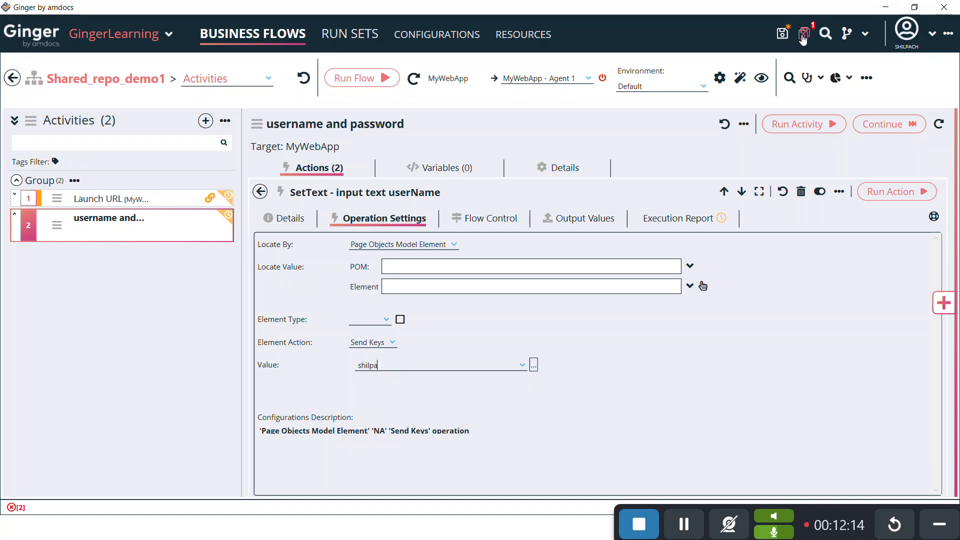
Save the flow with the modified SetText action and close the modified items list.
click(801, 37)
click(622, 351)
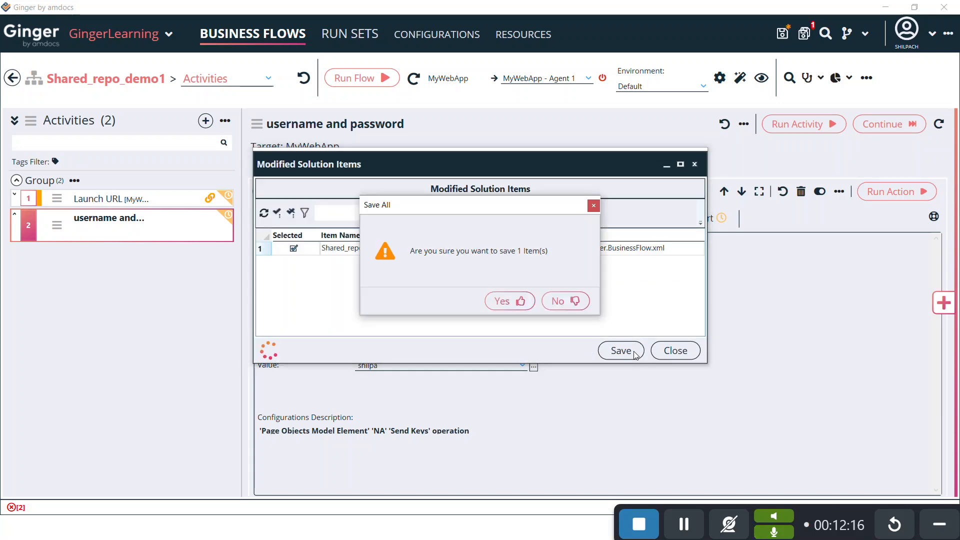
click(507, 306)
click(677, 352)
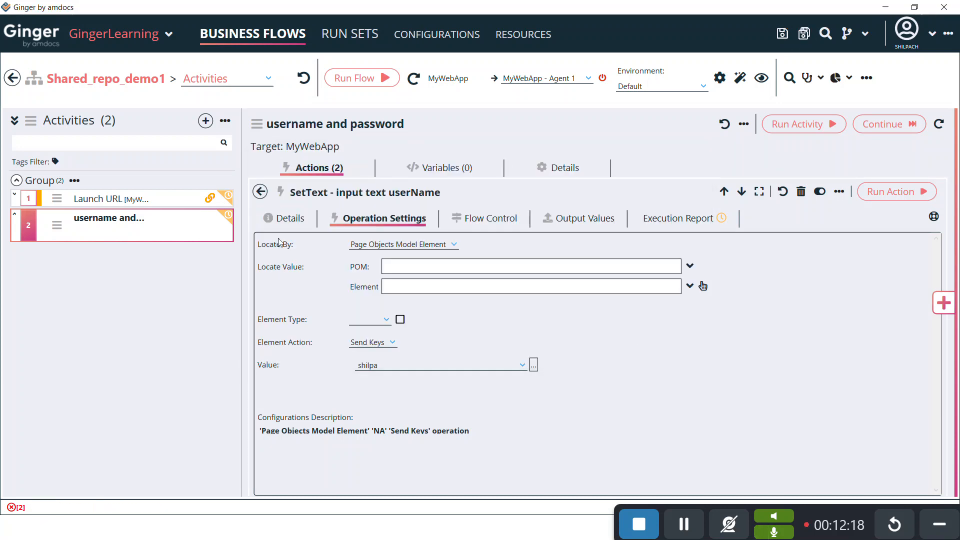
Re-upload the "SetText - input text userName" action of the username and password activity to the shared repository with upload type Overwrite.
click(260, 191)
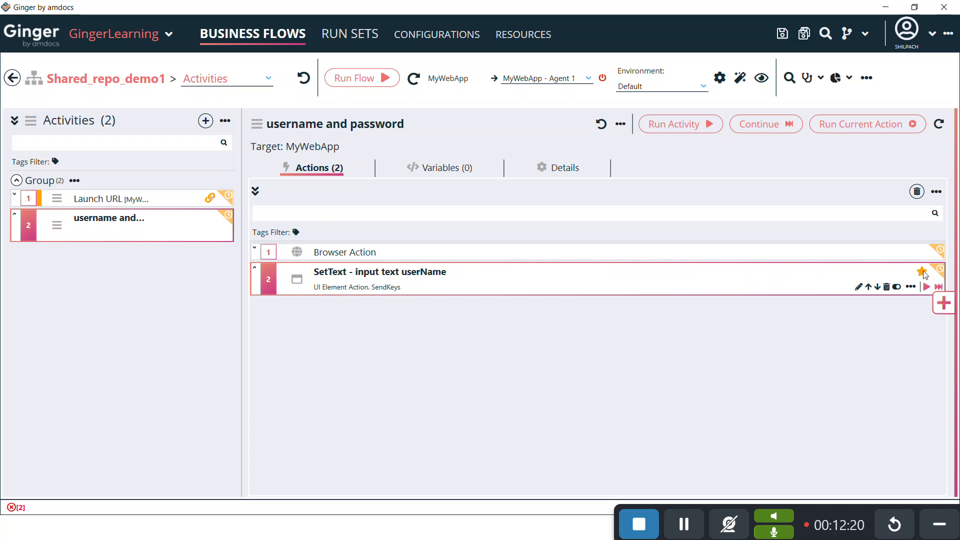
mouse_move(925, 275)
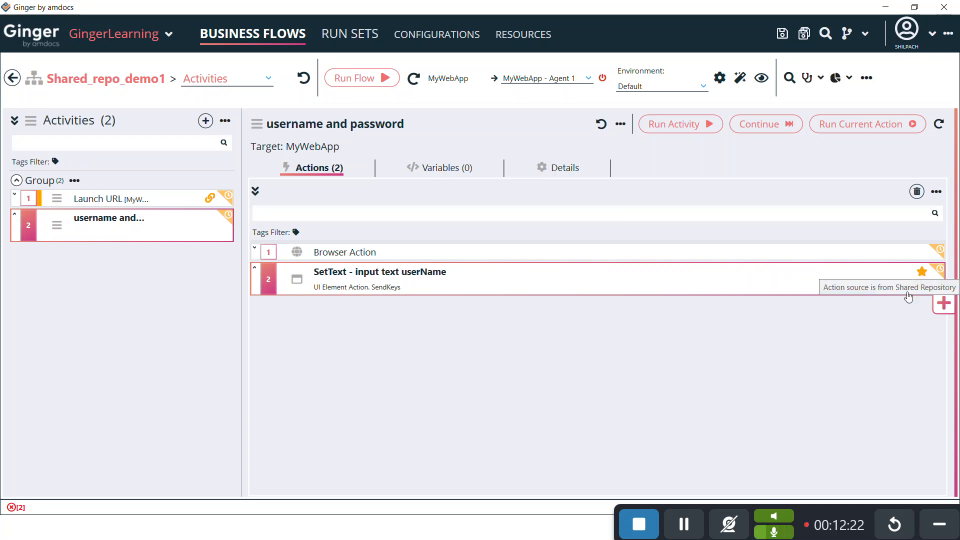
click(911, 288)
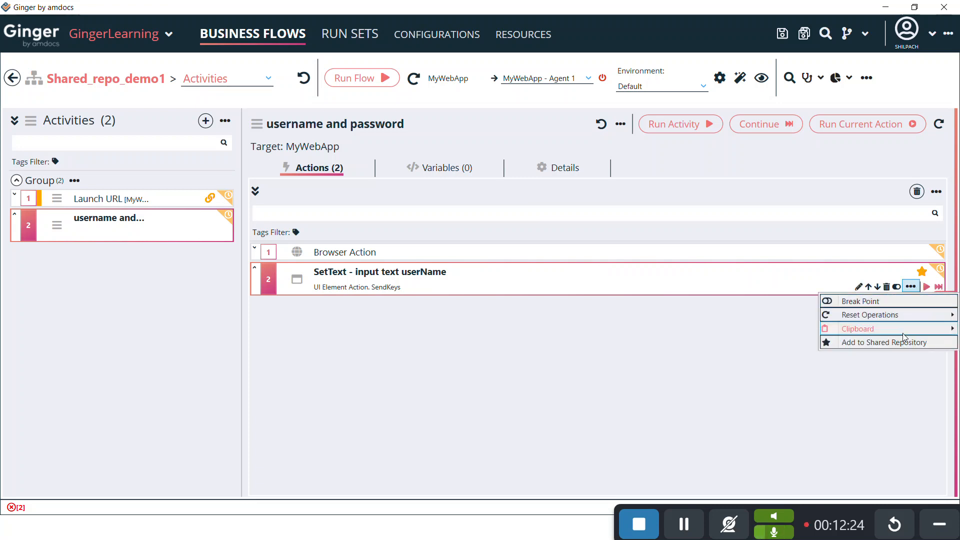
click(895, 345)
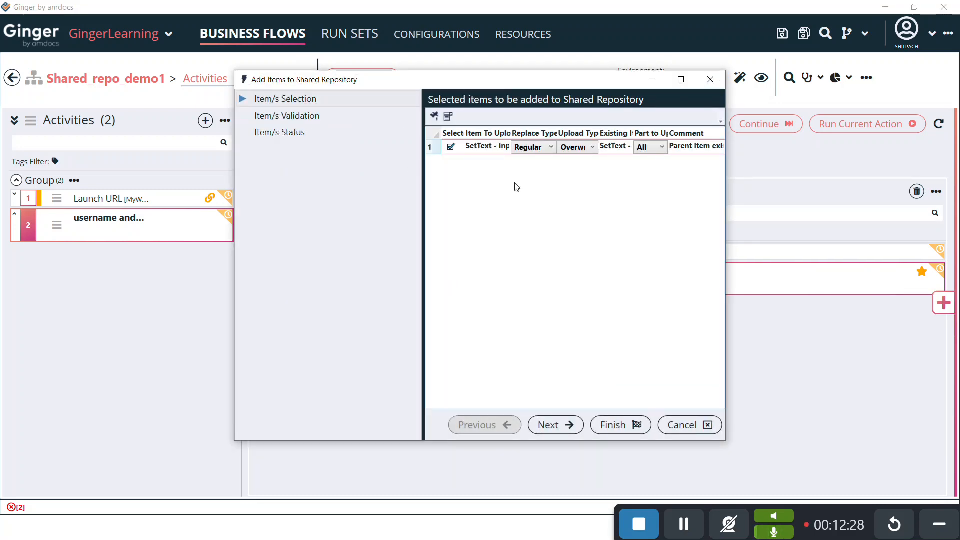
drag(522, 88, 530, 107)
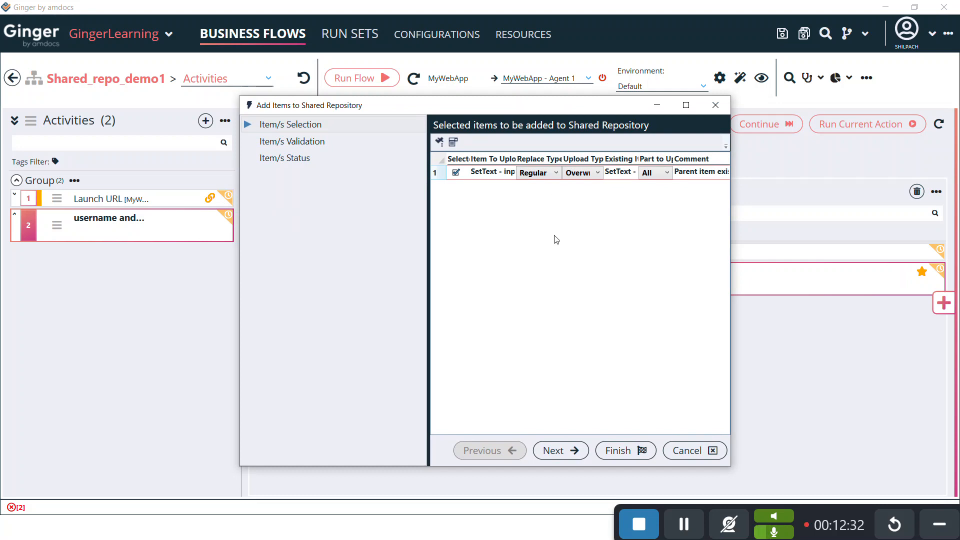
drag(603, 158, 635, 160)
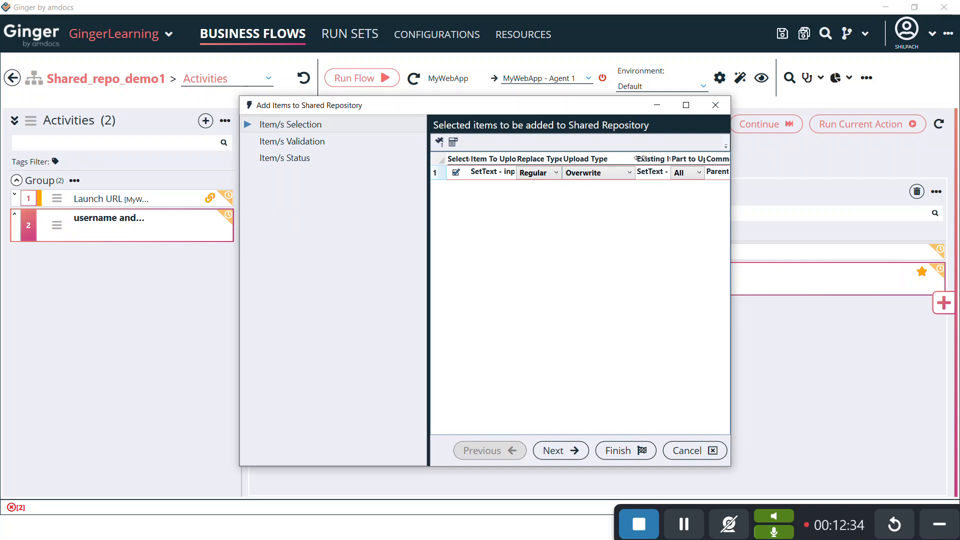
click(622, 176)
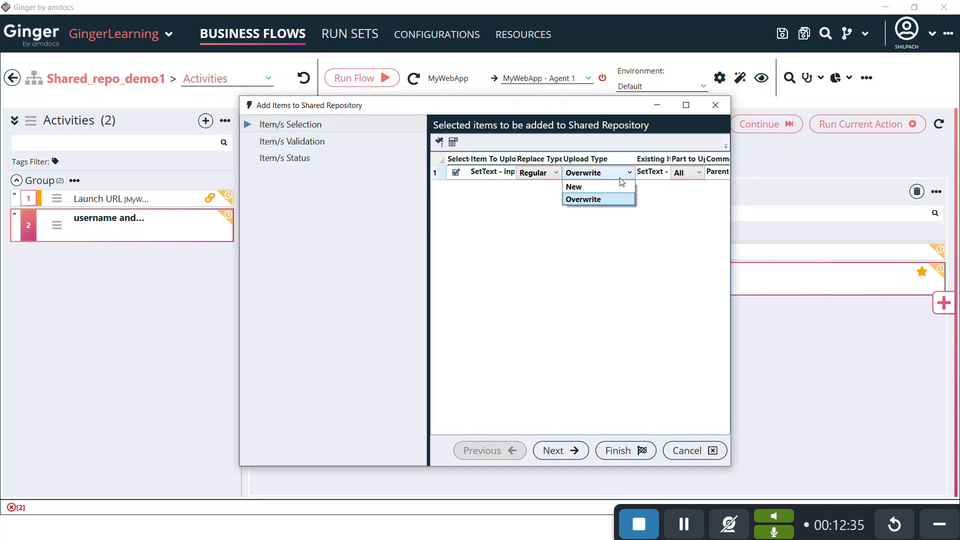
click(591, 202)
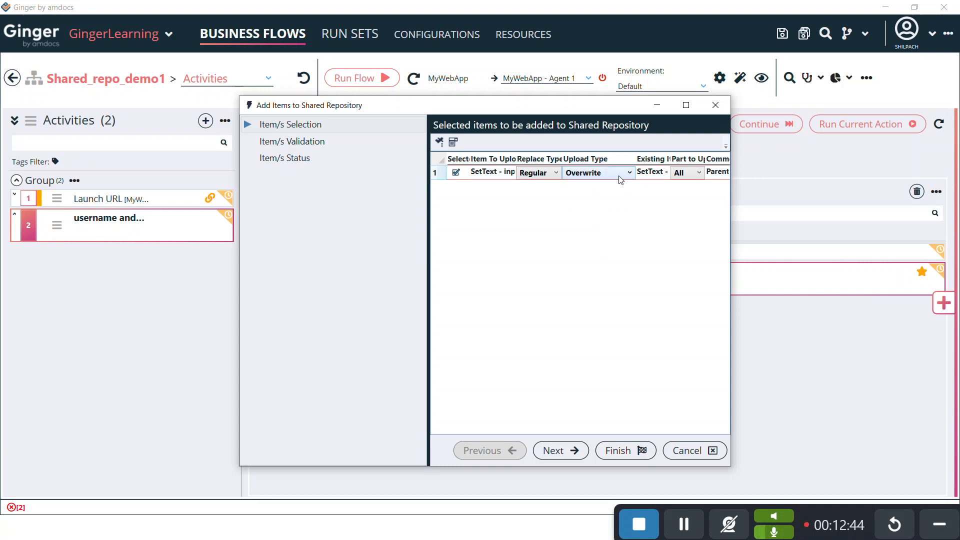
click(566, 451)
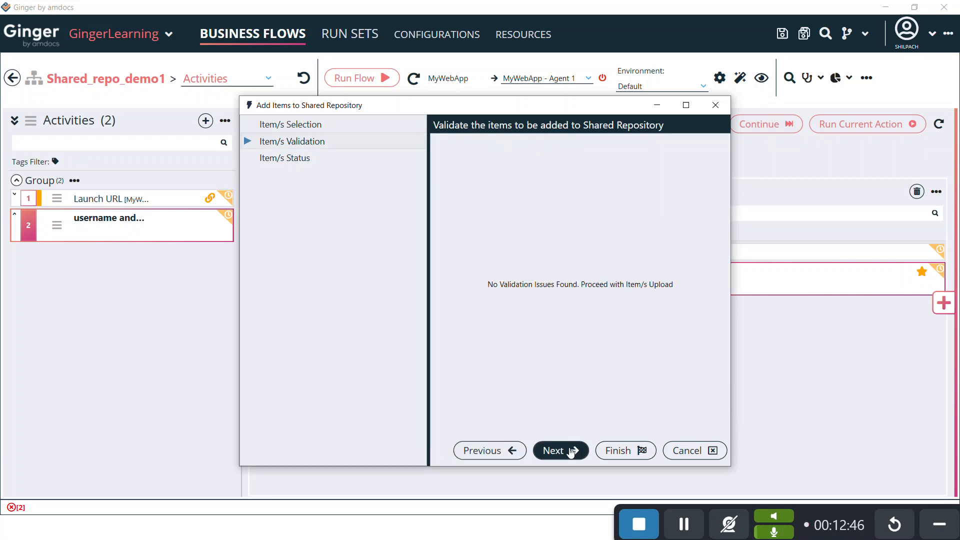
click(620, 451)
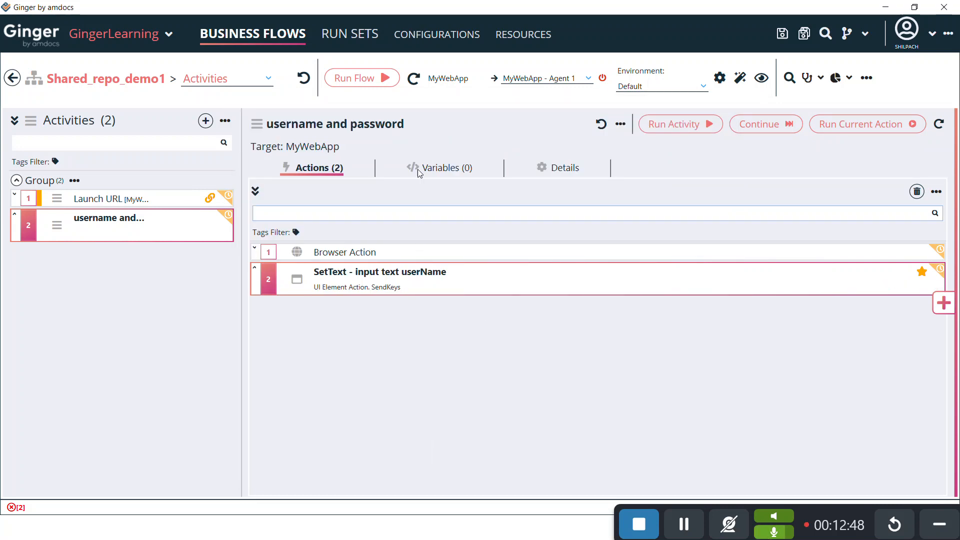
Check the Send Keys value of the shared "SetText - input text userName" action in the resources, and return to the Shared_repo_demo1 flow.
click(541, 36)
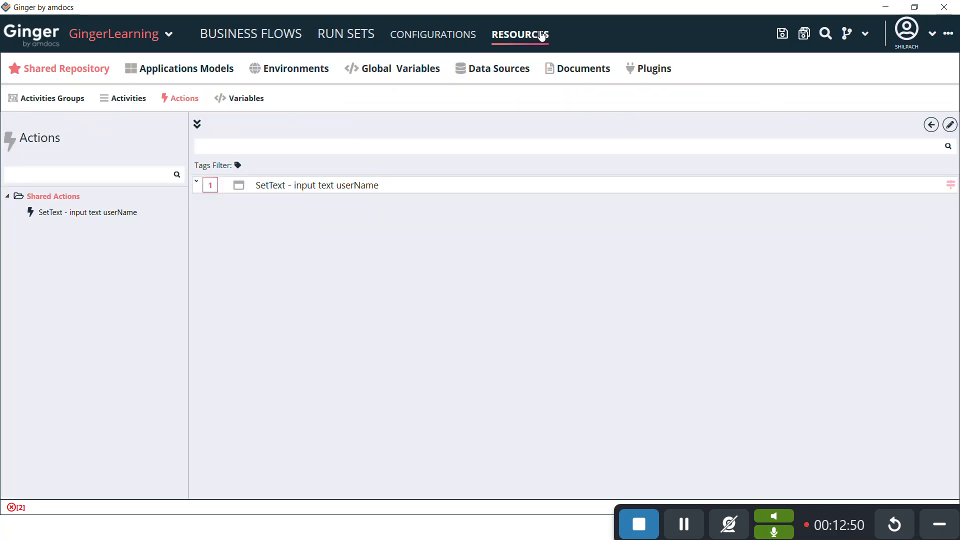
click(125, 98)
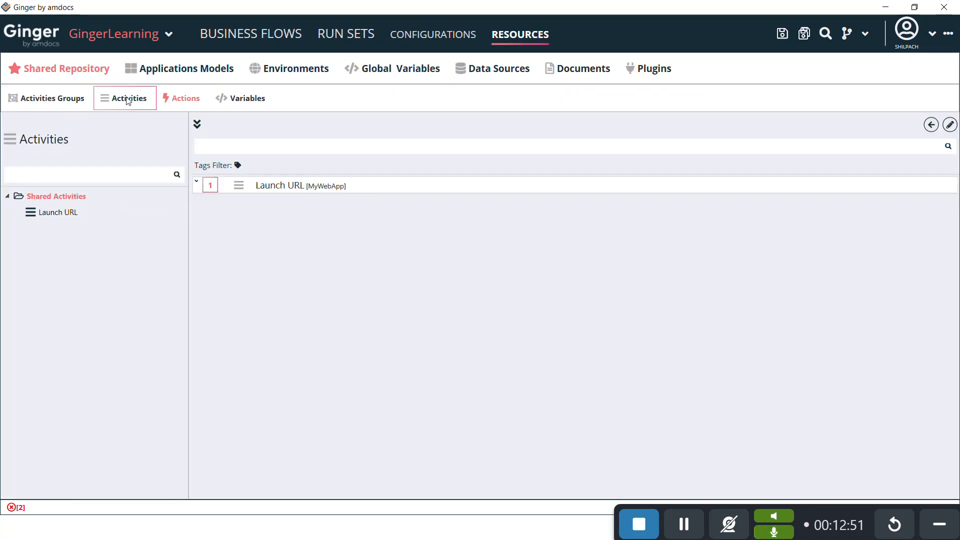
click(183, 100)
click(350, 193)
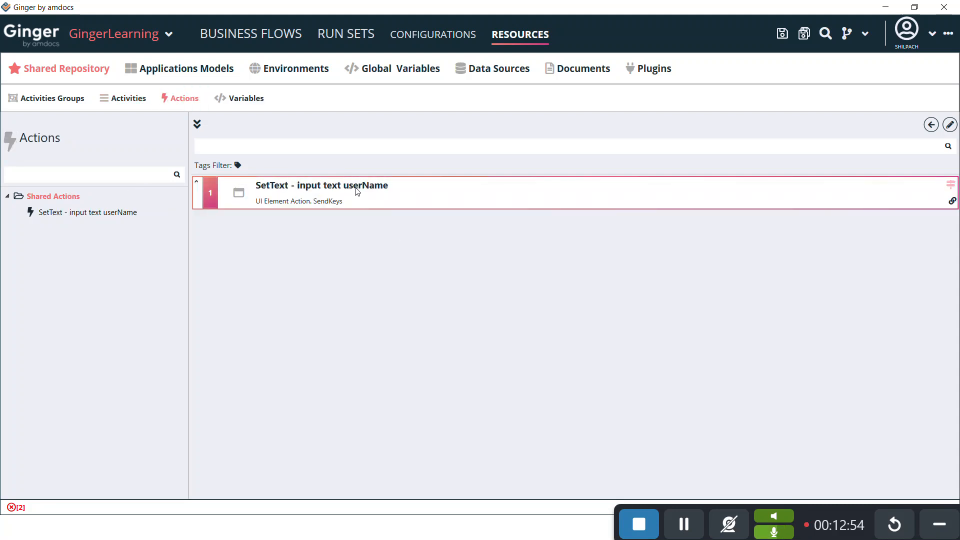
double_click(358, 192)
click(246, 212)
click(638, 281)
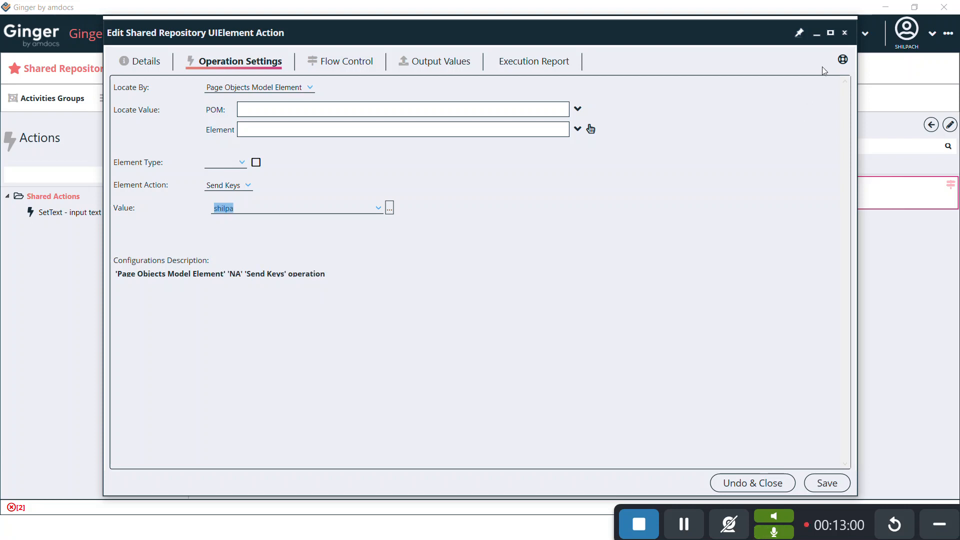
click(845, 32)
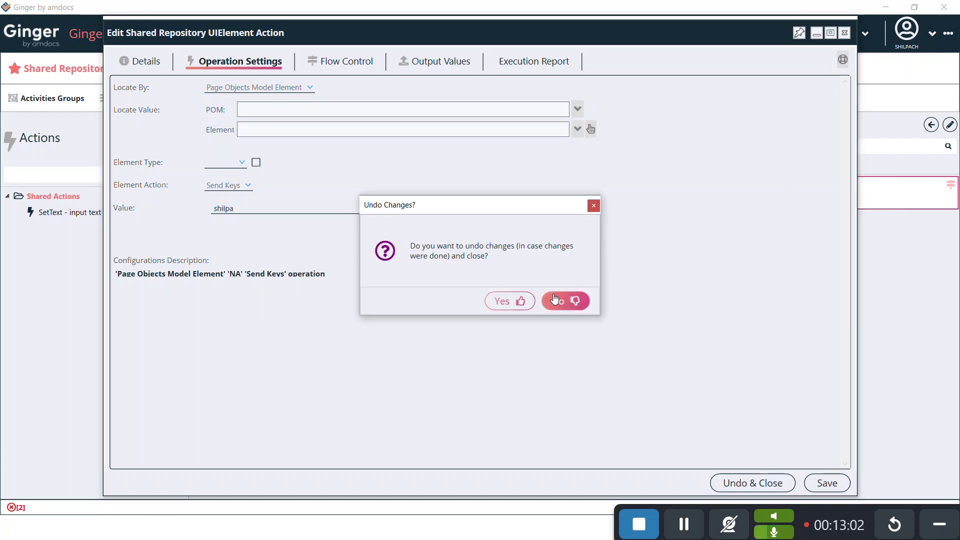
click(499, 299)
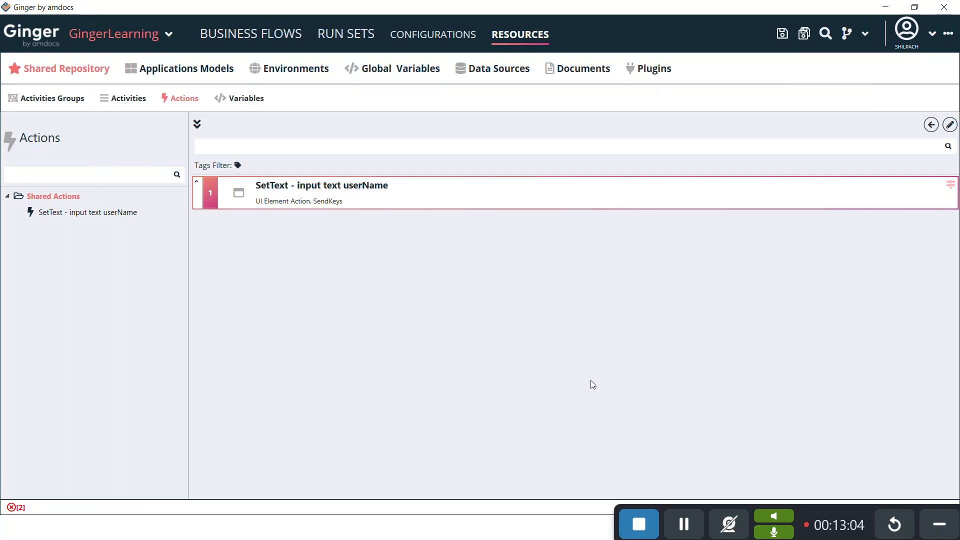
click(256, 36)
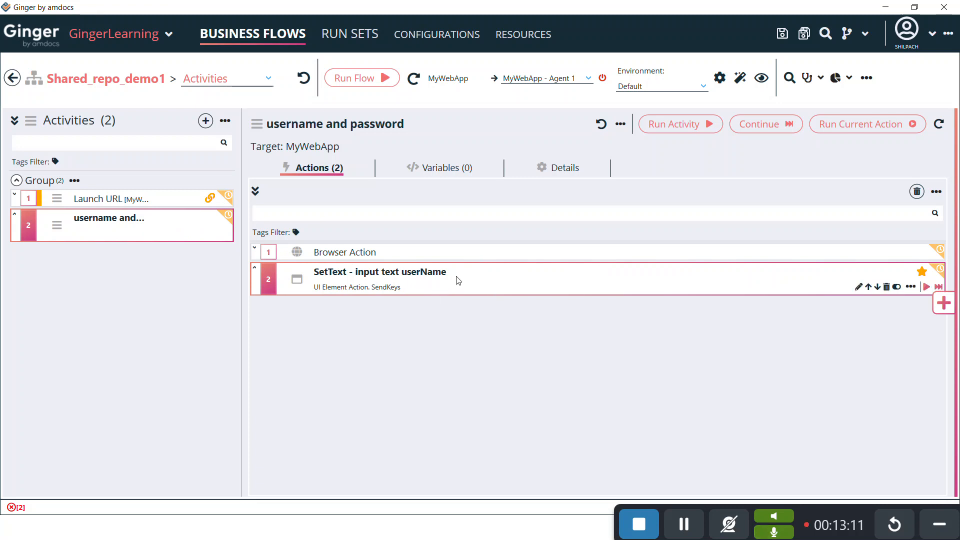
Save the shared SetText action from its edit window in the resources, confirming the repository item change, and return to the Shared_repo_demo1 flow.
click(685, 520)
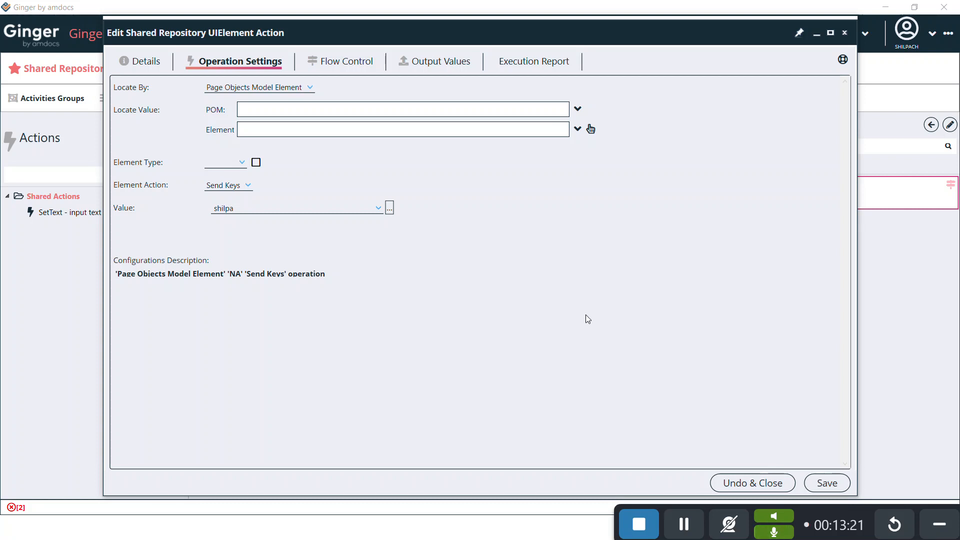
click(830, 486)
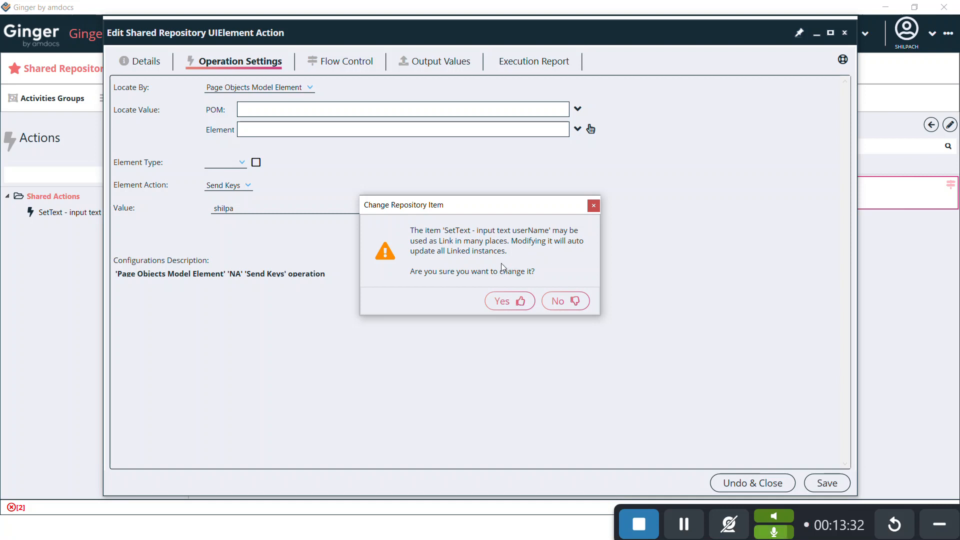
click(507, 301)
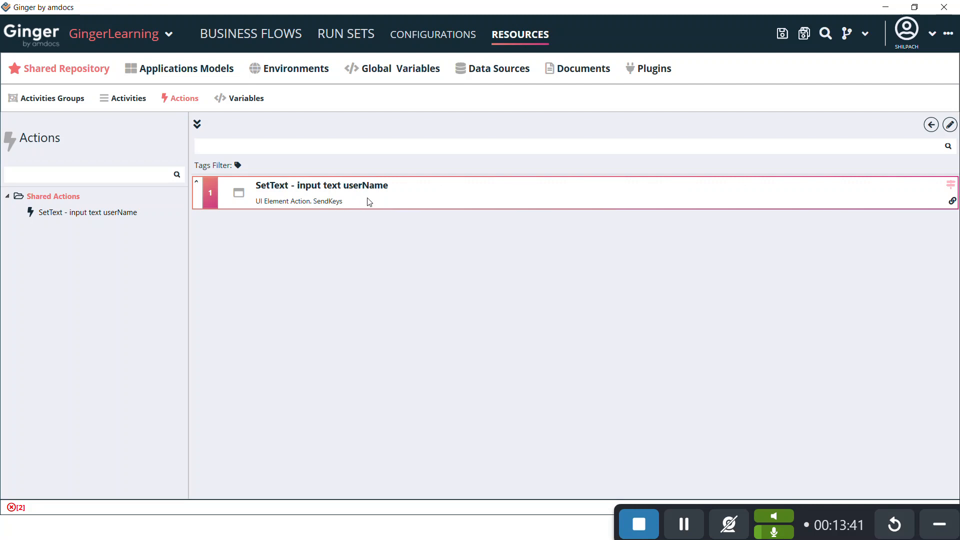
click(245, 39)
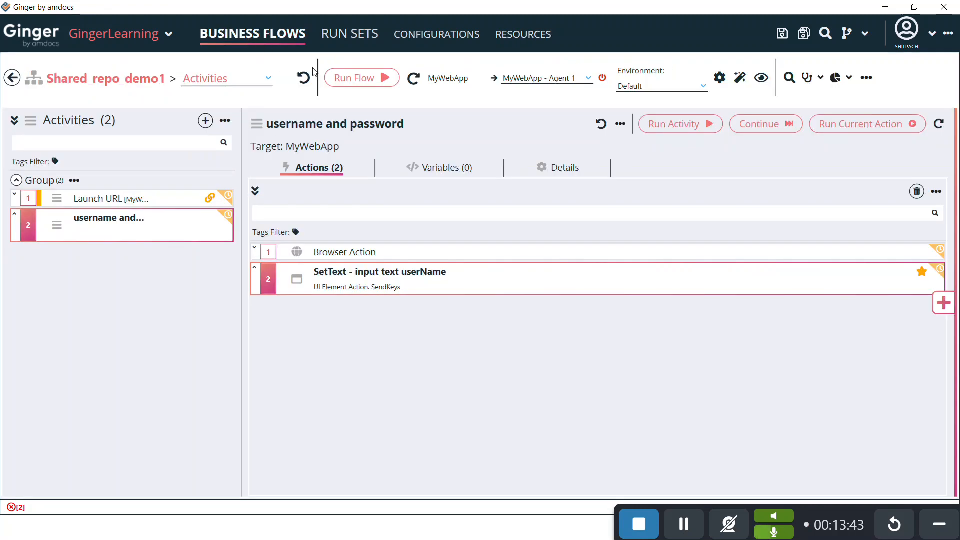